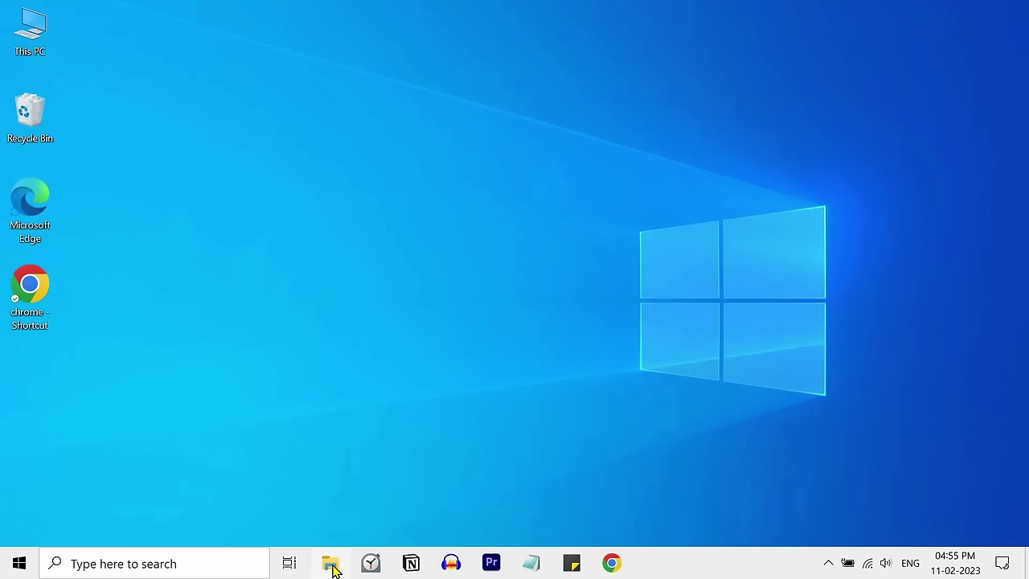
# Step: Search Windows for the File Explorer app and dismiss the results without opening it
pyautogui.click(21, 564)
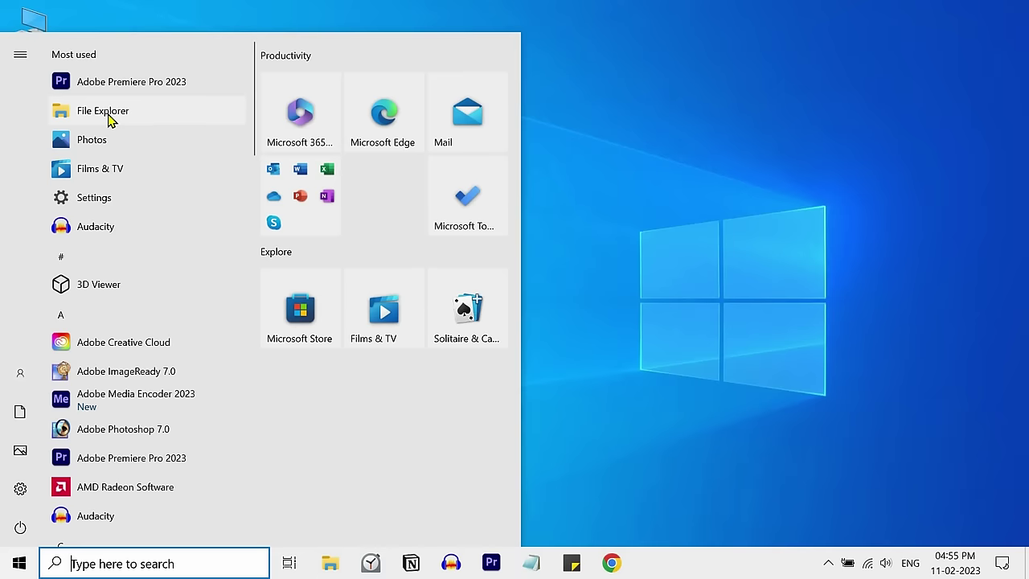
pyautogui.click(117, 555)
pyautogui.write('f')
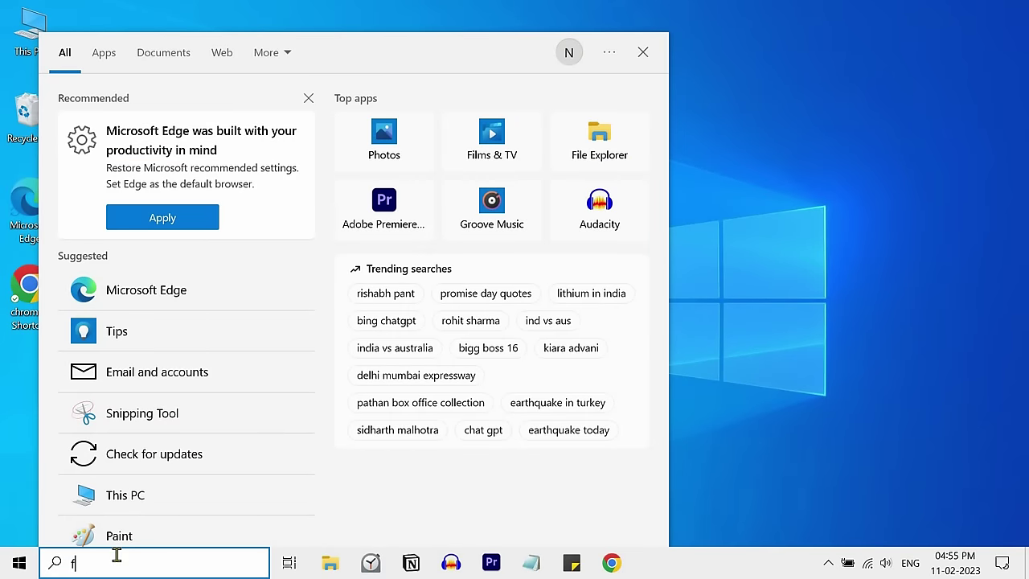
pyautogui.write('ile exporer')
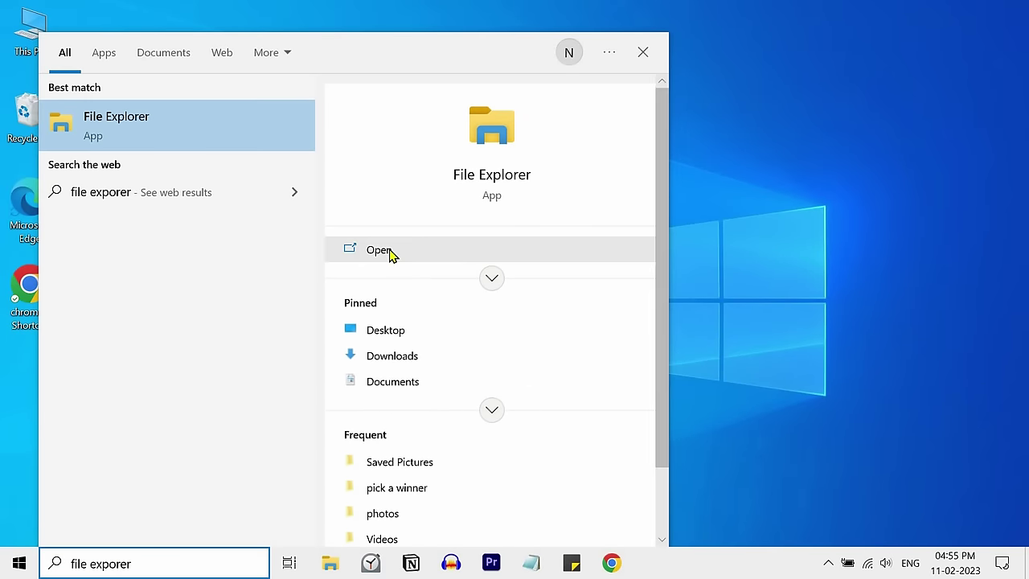
pyautogui.click(700, 258)
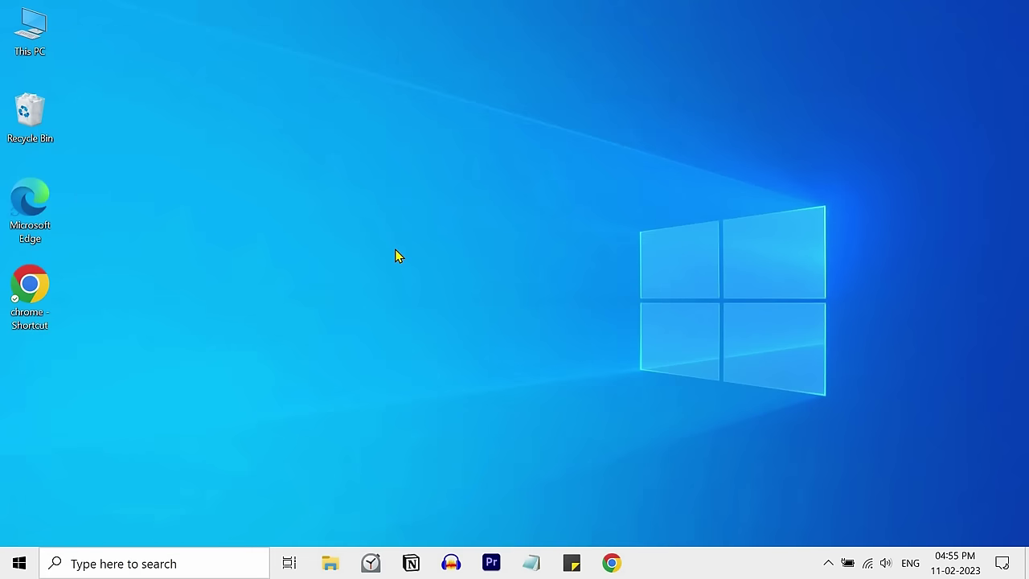
# Step: Open a File Explorer window and maximize it
pyautogui.press('super+e')
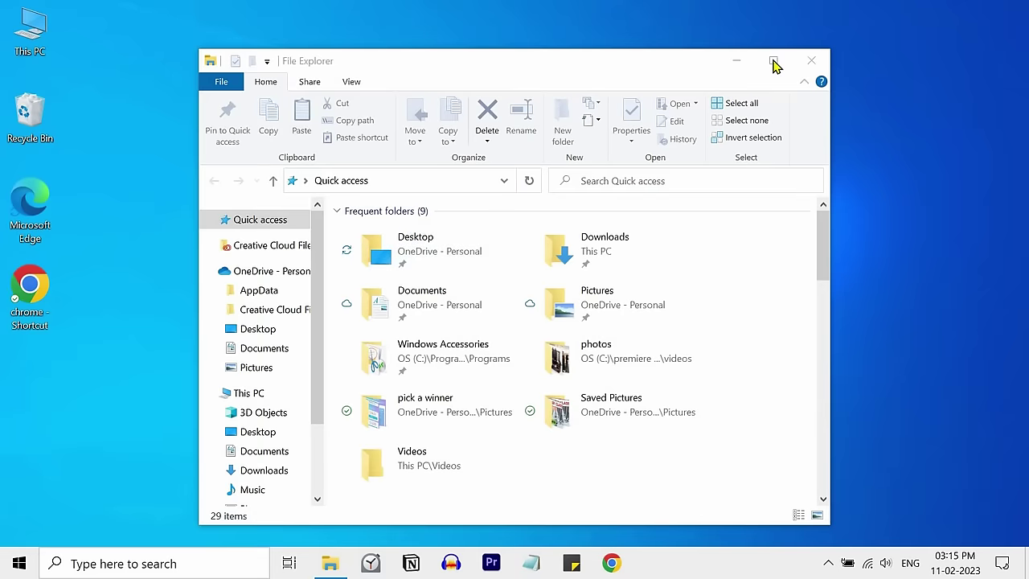
pyautogui.click(774, 61)
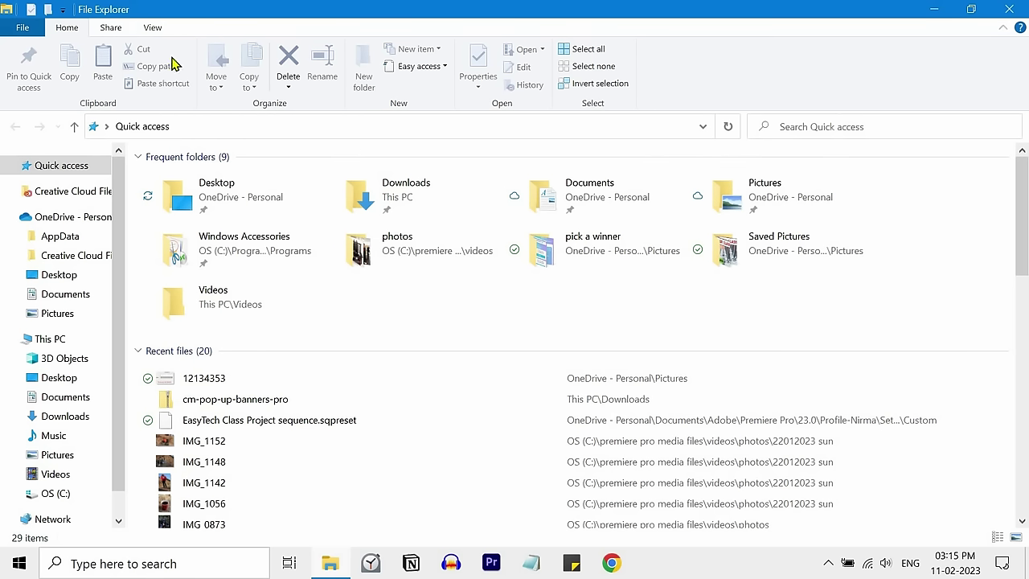
# Step: Add the Undo command to the Quick Access Toolbar and remove it again
pyautogui.click(63, 10)
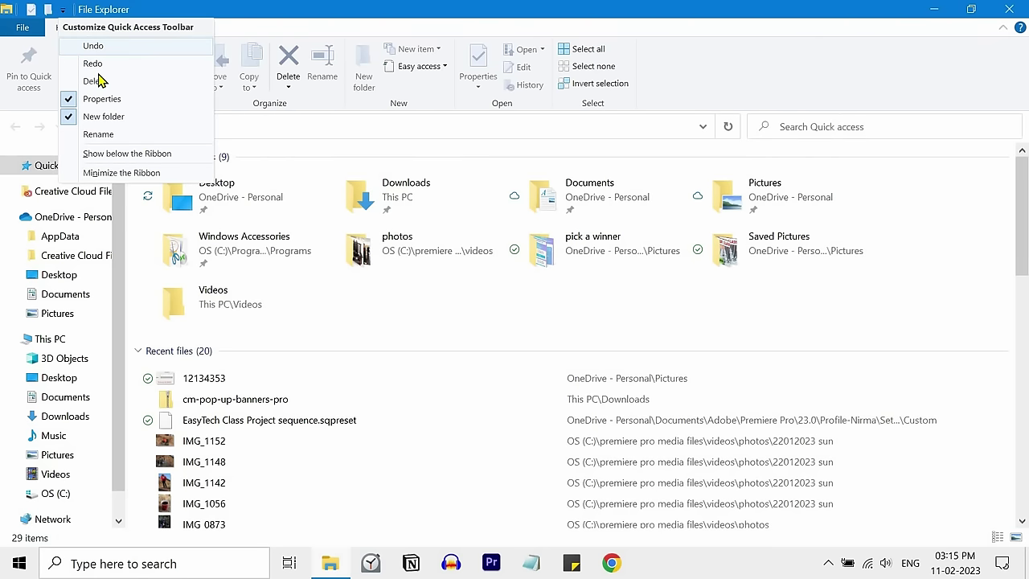
pyautogui.click(74, 47)
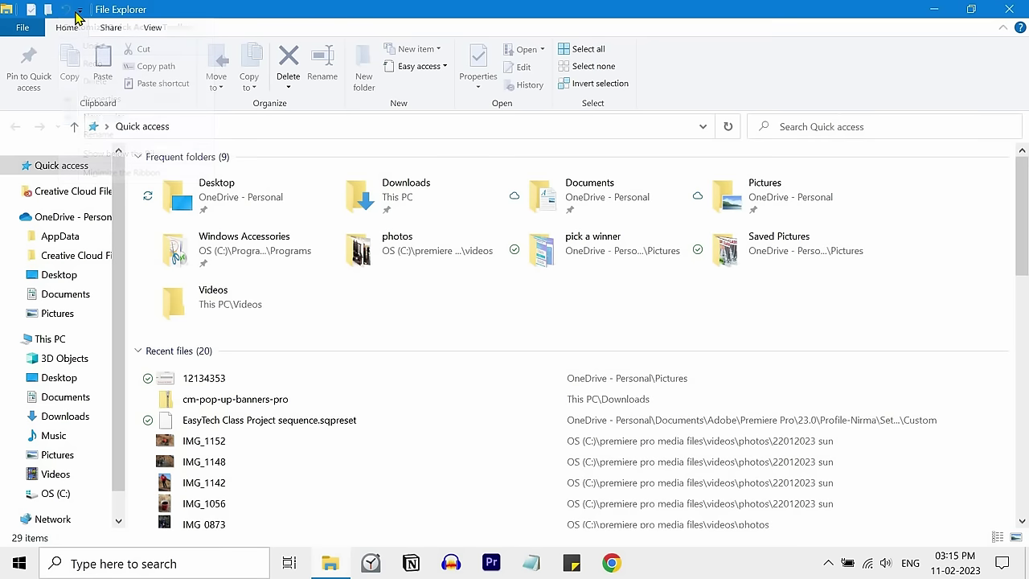
pyautogui.click(79, 9)
pyautogui.click(78, 44)
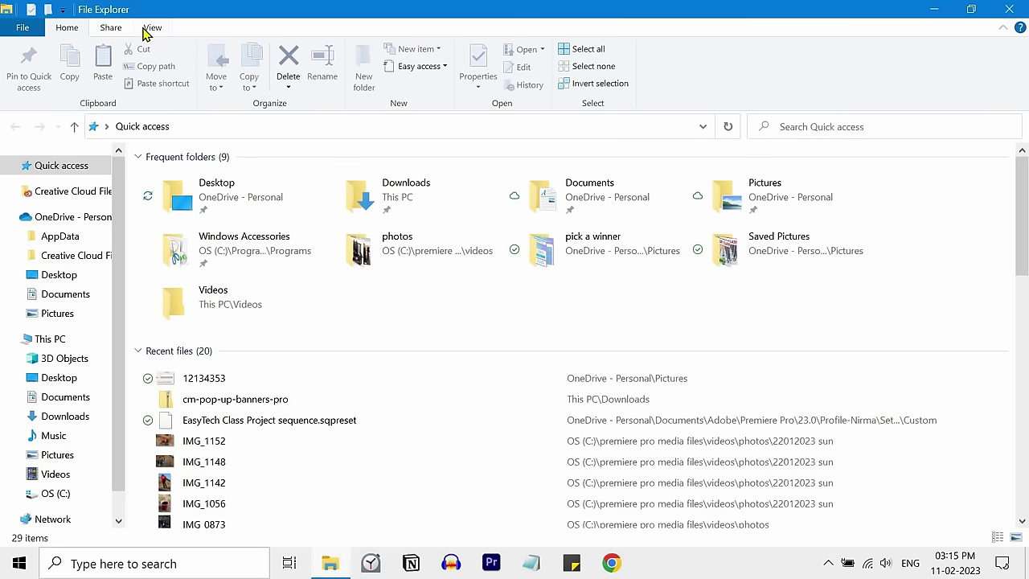
# Step: Examine the Share and View ribbon commands, return to the Home commands, and collapse and re-expand the ribbon
pyautogui.click(120, 29)
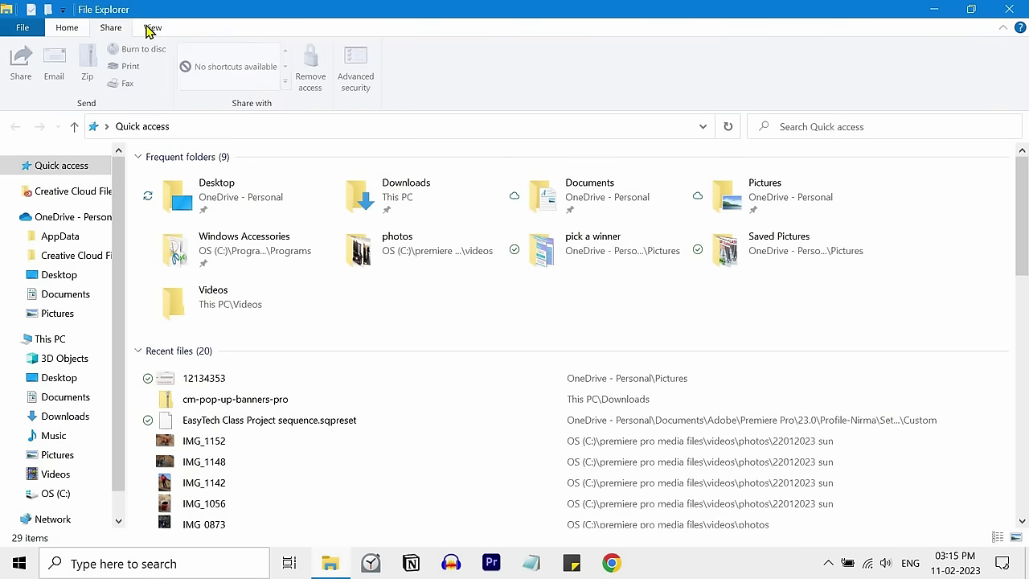
pyautogui.click(150, 29)
pyautogui.click(68, 29)
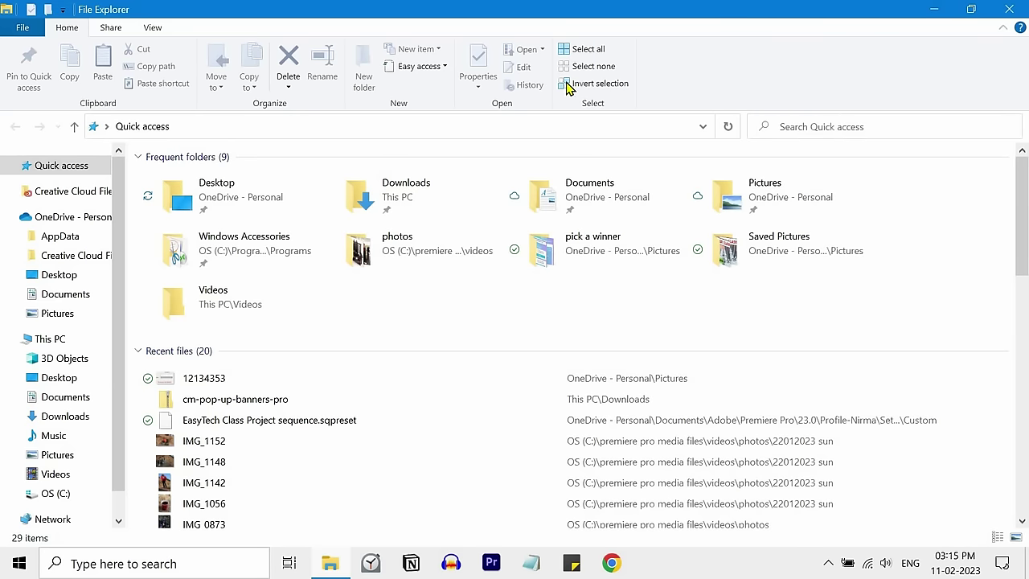
pyautogui.click(1003, 29)
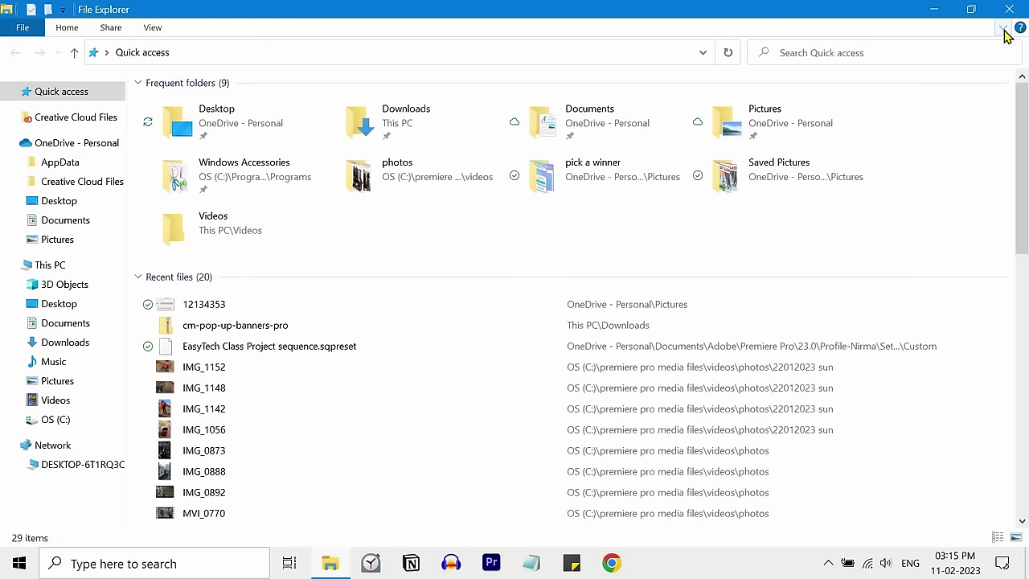
pyautogui.click(1004, 29)
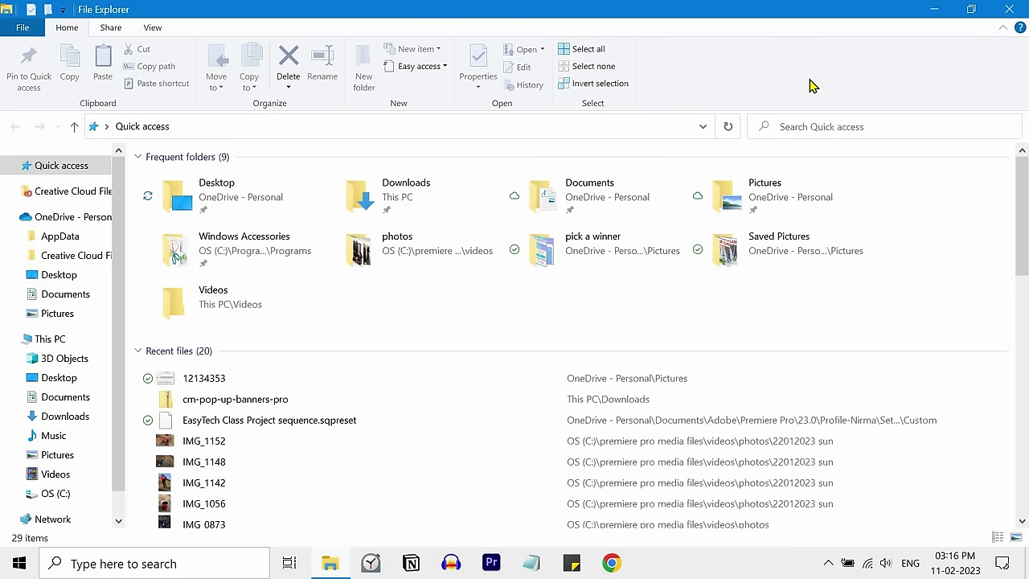
# Step: Open the DRIVERS folder on the OS (C:) drive by way of This PC
pyautogui.click(62, 340)
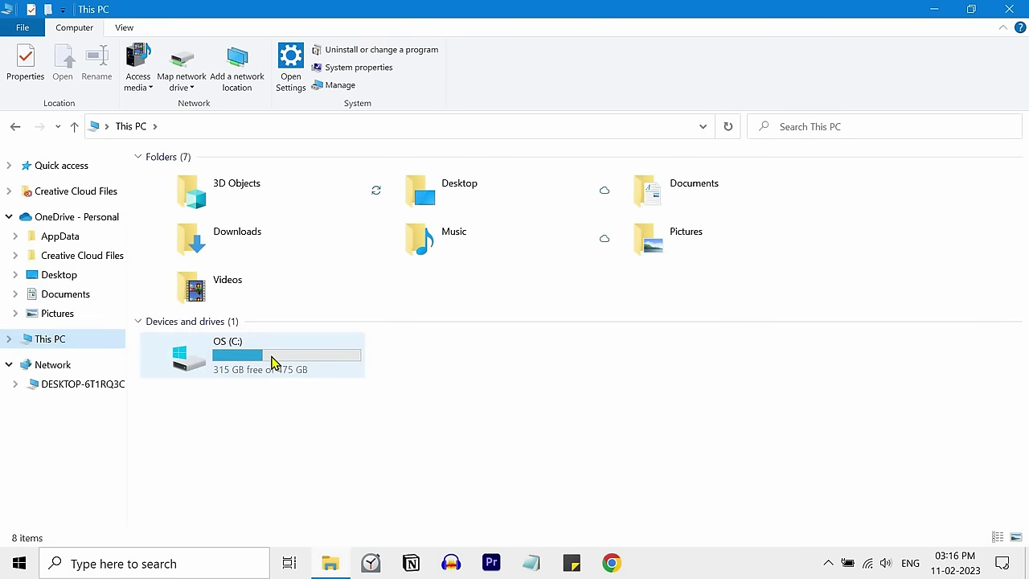
pyautogui.doubleClick(272, 363)
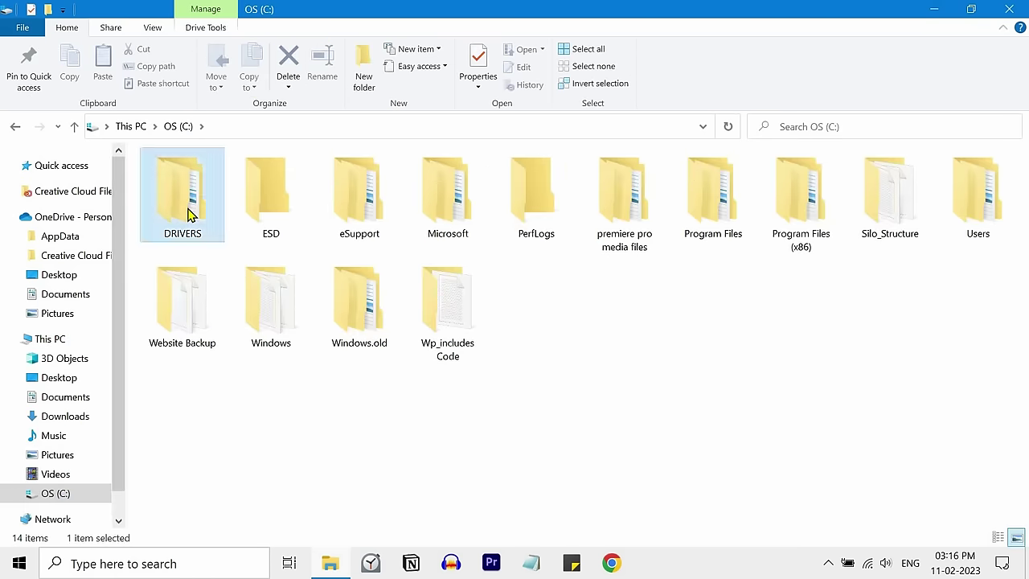
pyautogui.doubleClick(190, 211)
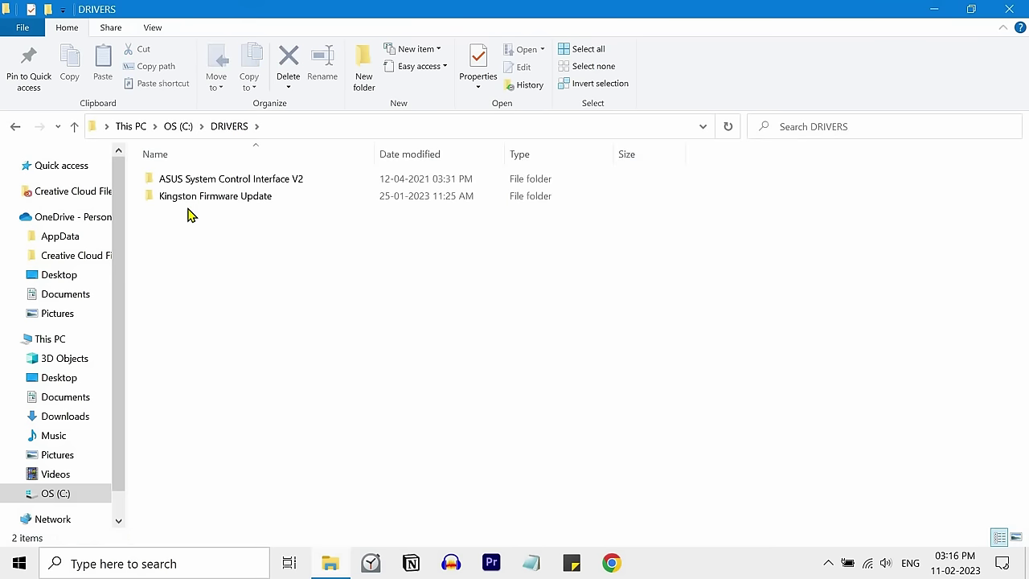
# Step: Go back through the visited locations to Quick access
pyautogui.click(15, 129)
pyautogui.click(15, 128)
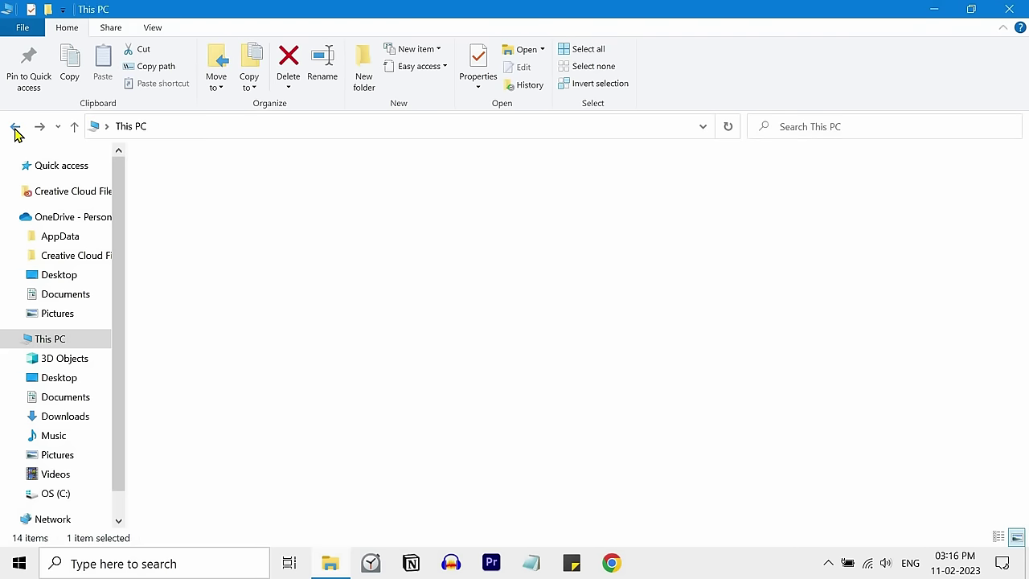
pyautogui.click(15, 129)
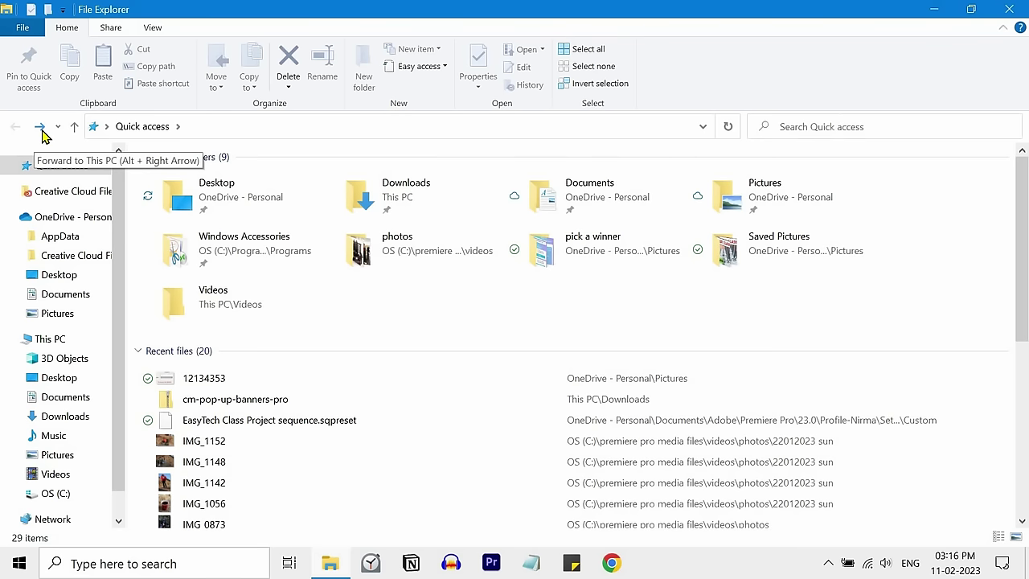
# Step: Go forward through the history to the OS (C:) drive and view the list of recent locations
pyautogui.click(40, 129)
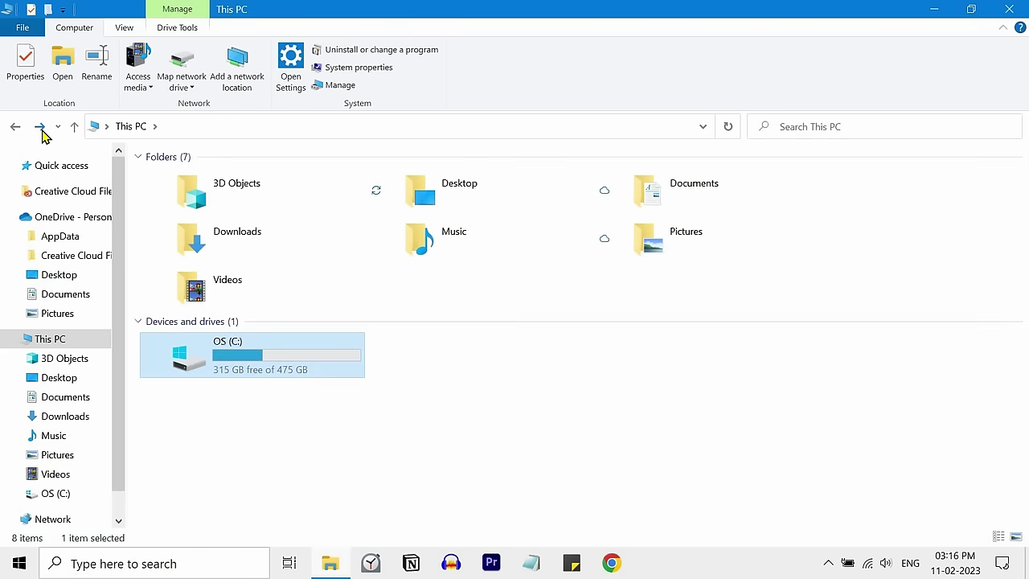
pyautogui.click(40, 128)
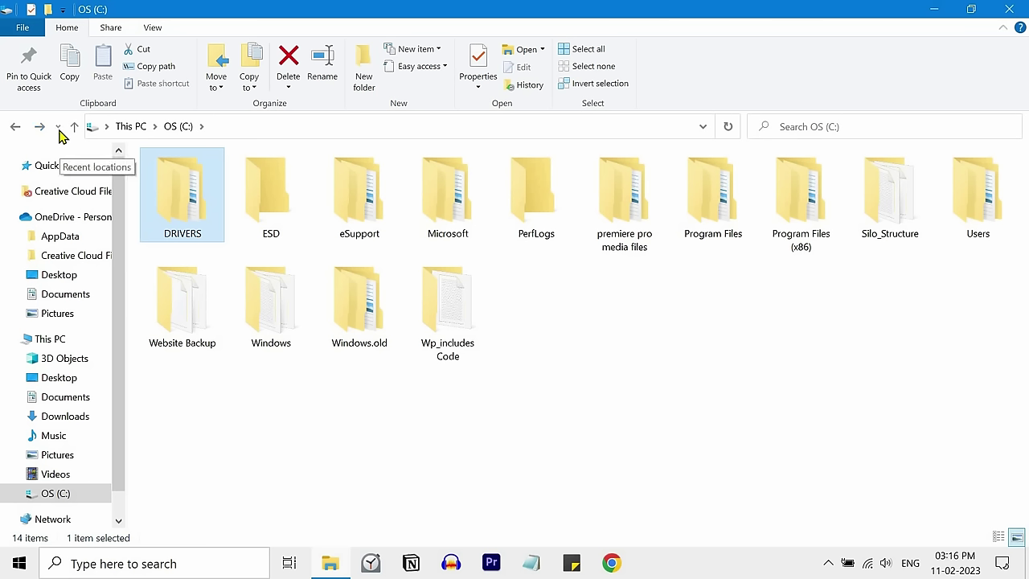
pyautogui.click(57, 129)
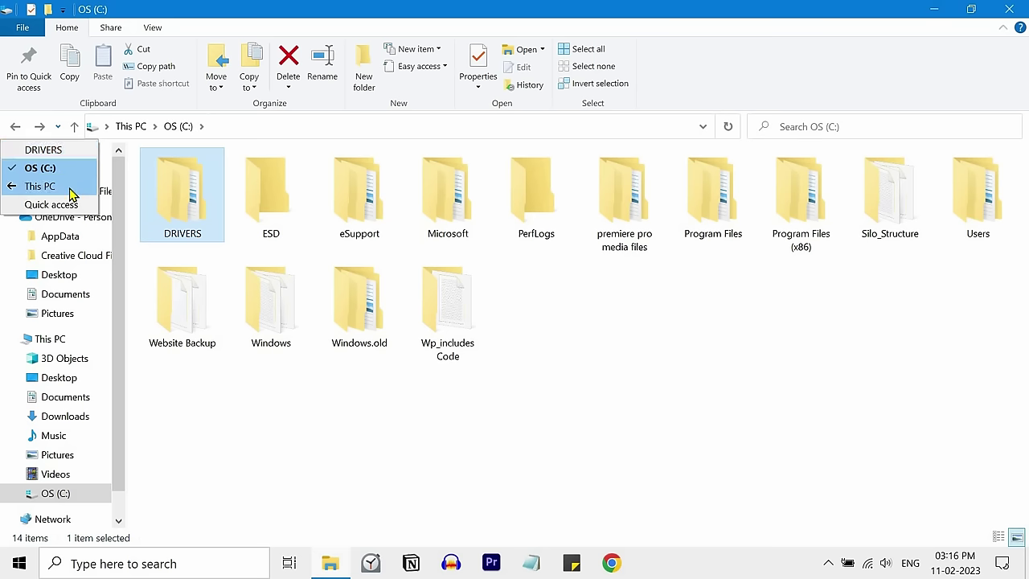
pyautogui.click(60, 130)
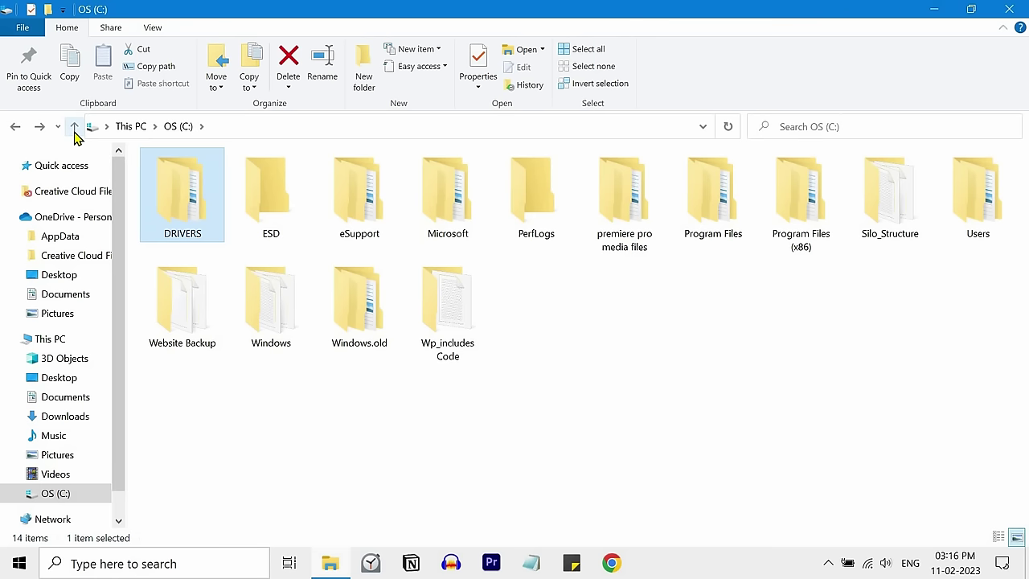
# Step: Open the Chrome folder inside Program Files\Google and move up the parent folders to Program Files
pyautogui.doubleClick(700, 210)
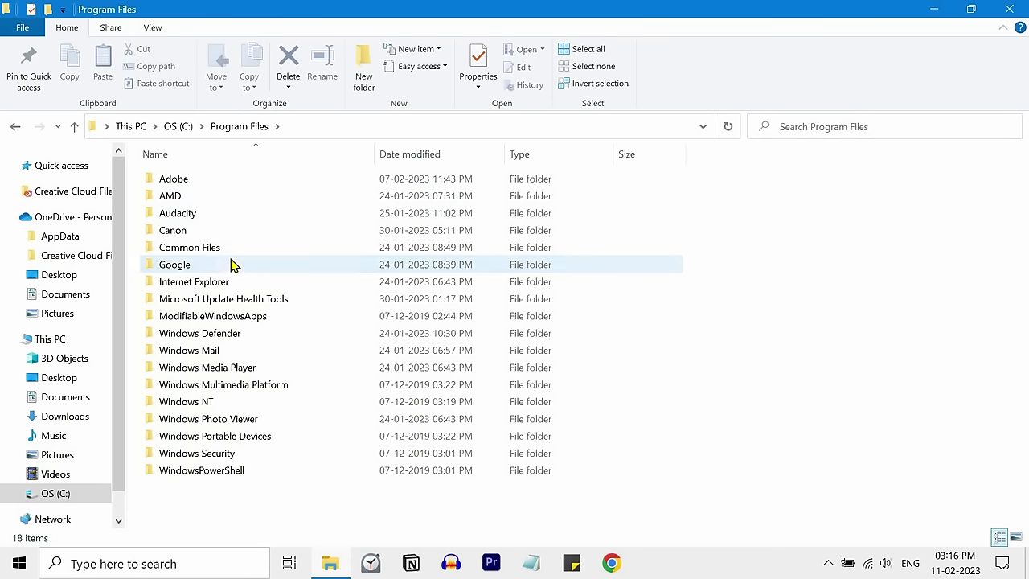
pyautogui.doubleClick(232, 264)
pyautogui.doubleClick(228, 181)
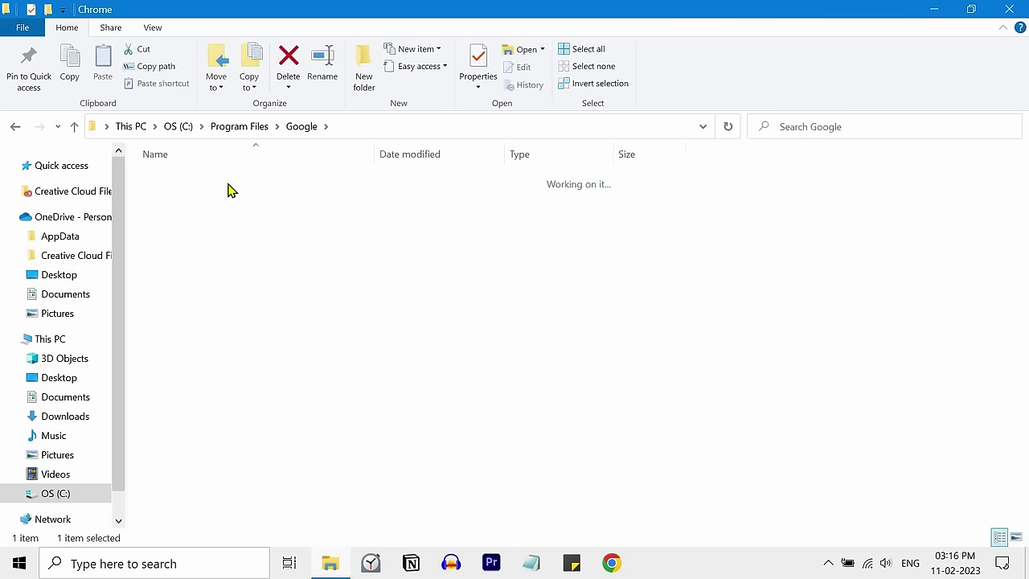
pyautogui.click(75, 129)
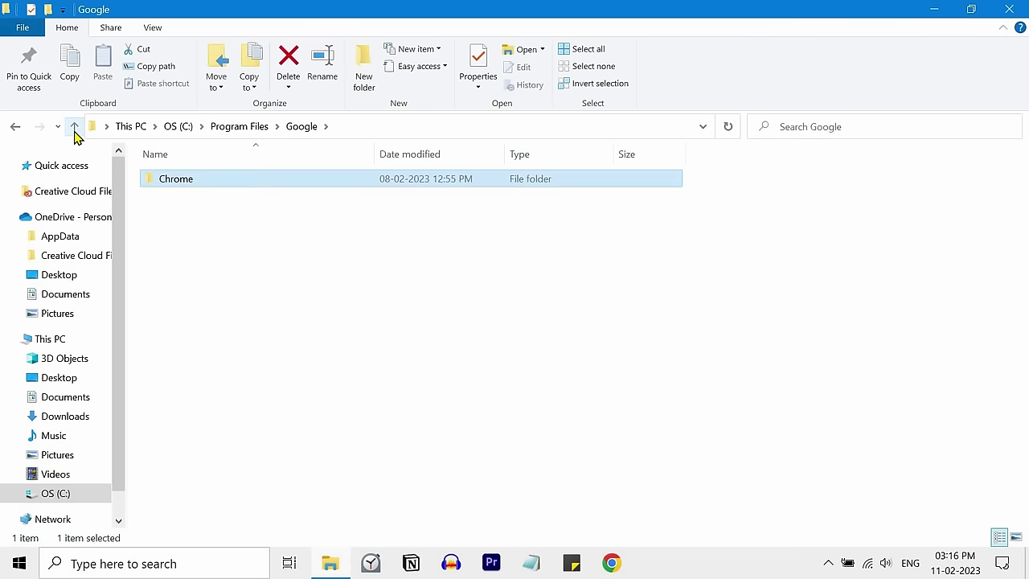
pyautogui.click(75, 129)
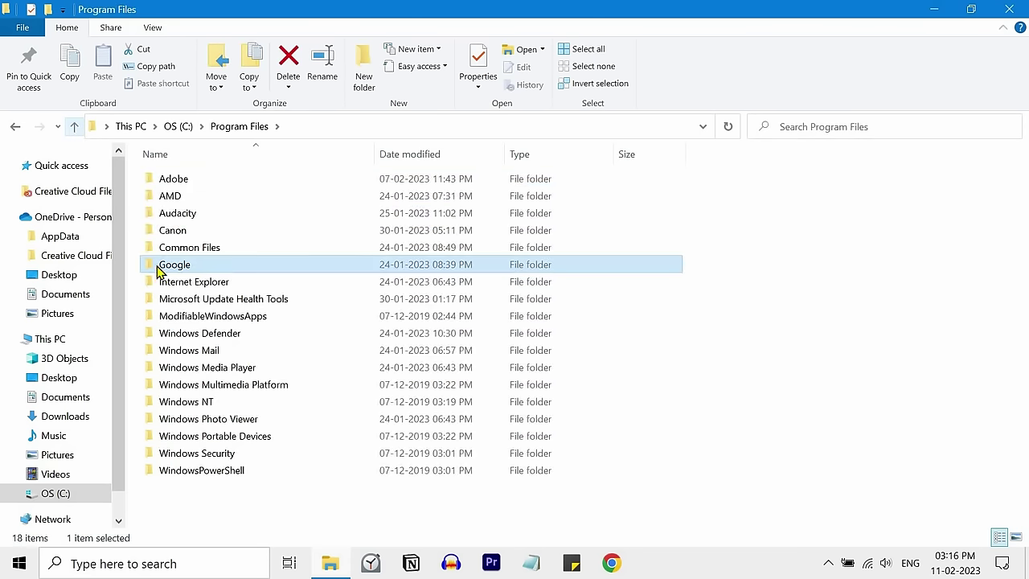
# Step: Open the Application folder inside Google\Chrome
pyautogui.doubleClick(169, 268)
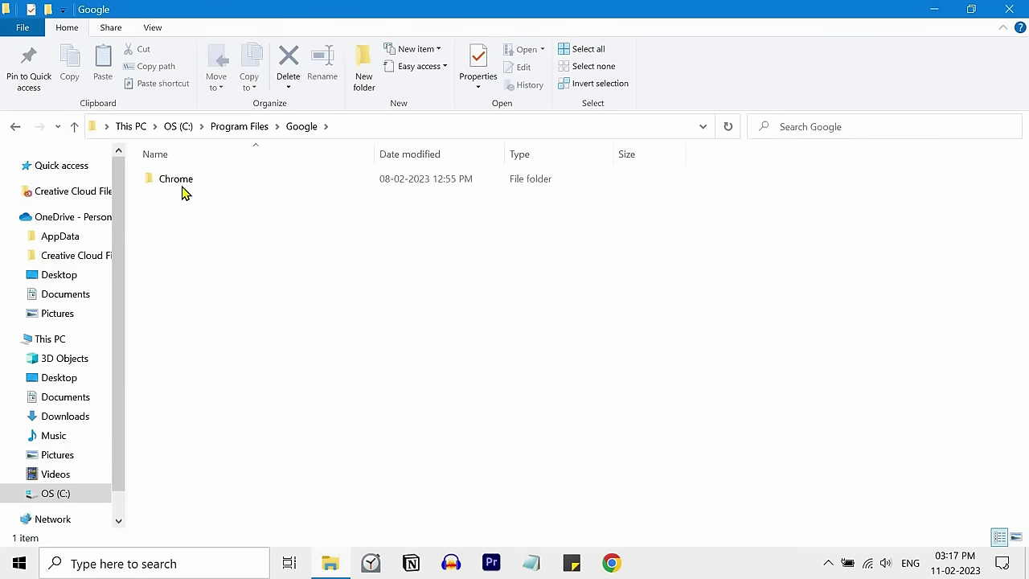
pyautogui.doubleClick(180, 187)
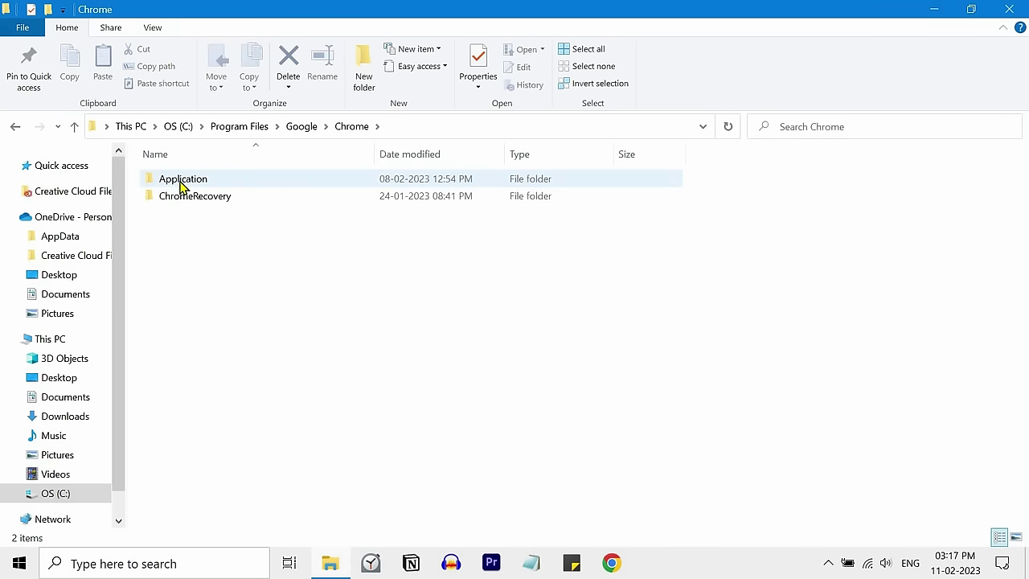
pyautogui.doubleClick(180, 187)
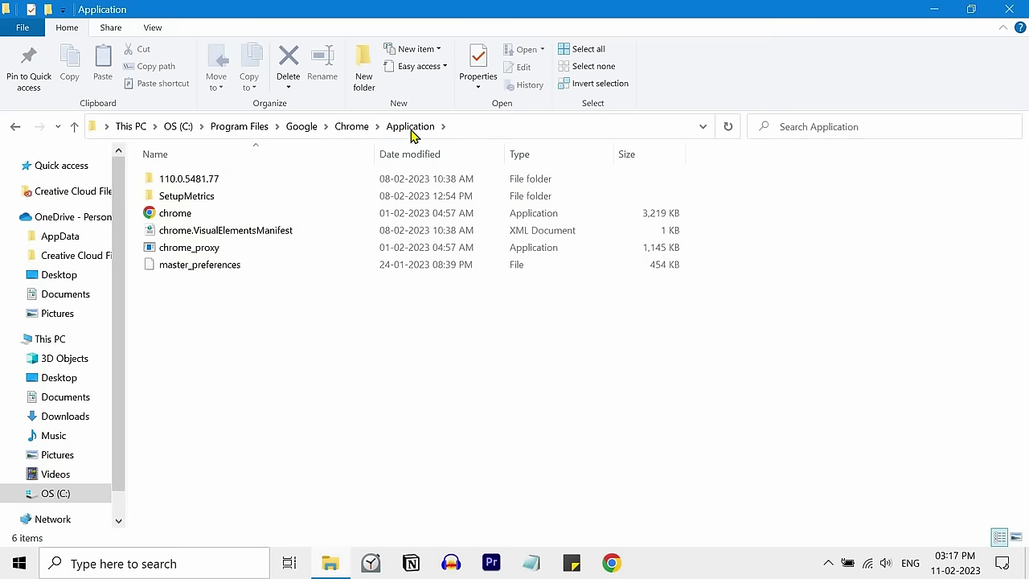
# Step: Move up the folder path from Application through Chrome and Google to This PC
pyautogui.click(351, 129)
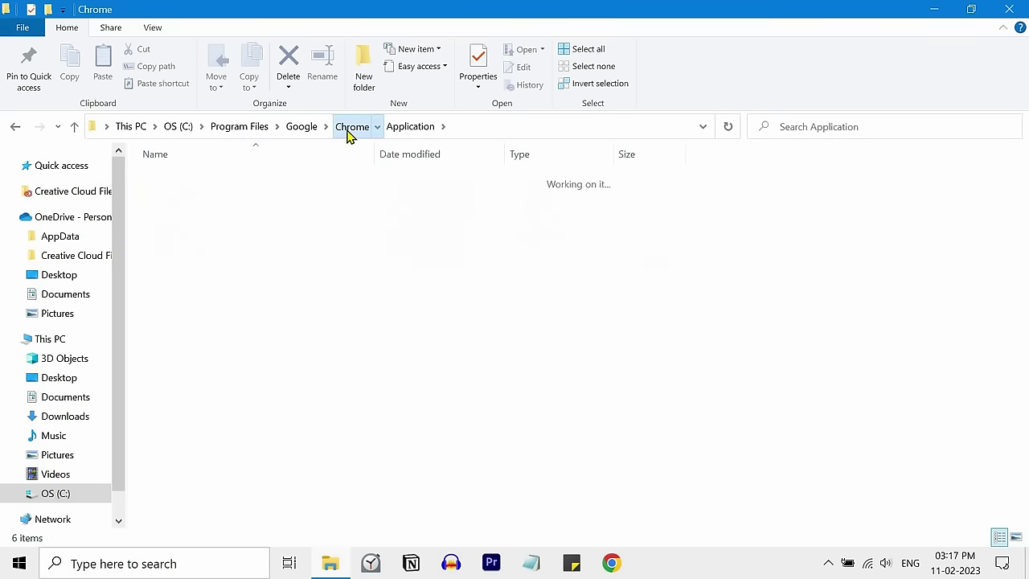
pyautogui.click(300, 130)
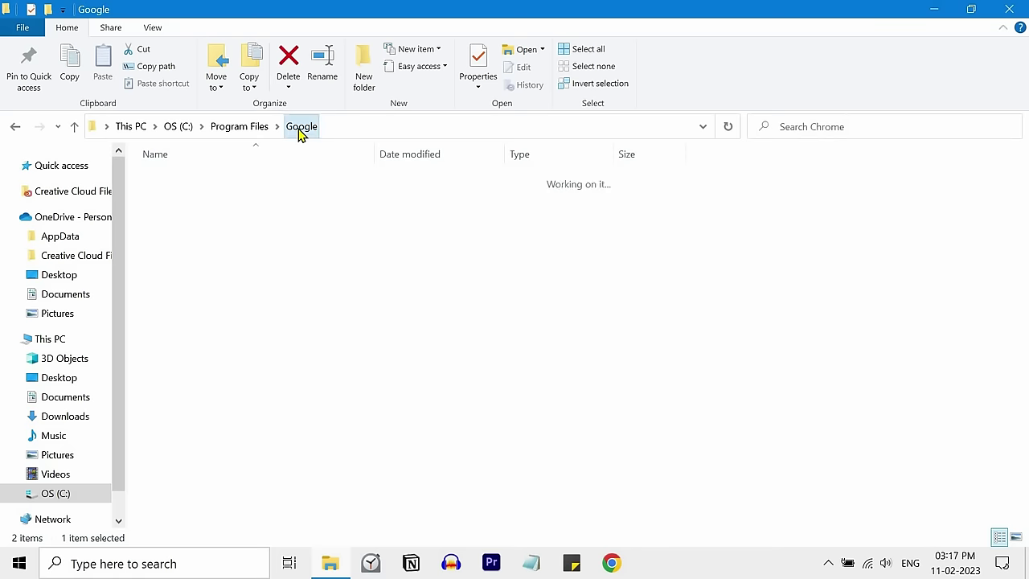
pyautogui.click(131, 128)
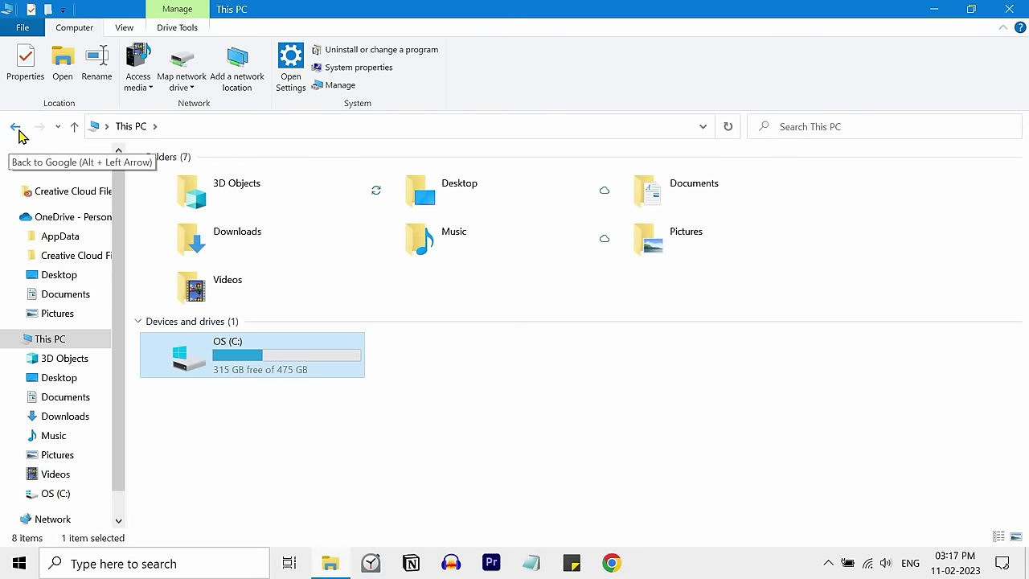
# Step: Move up one level from This PC to the Desktop, then reopen This PC from there
pyautogui.click(74, 127)
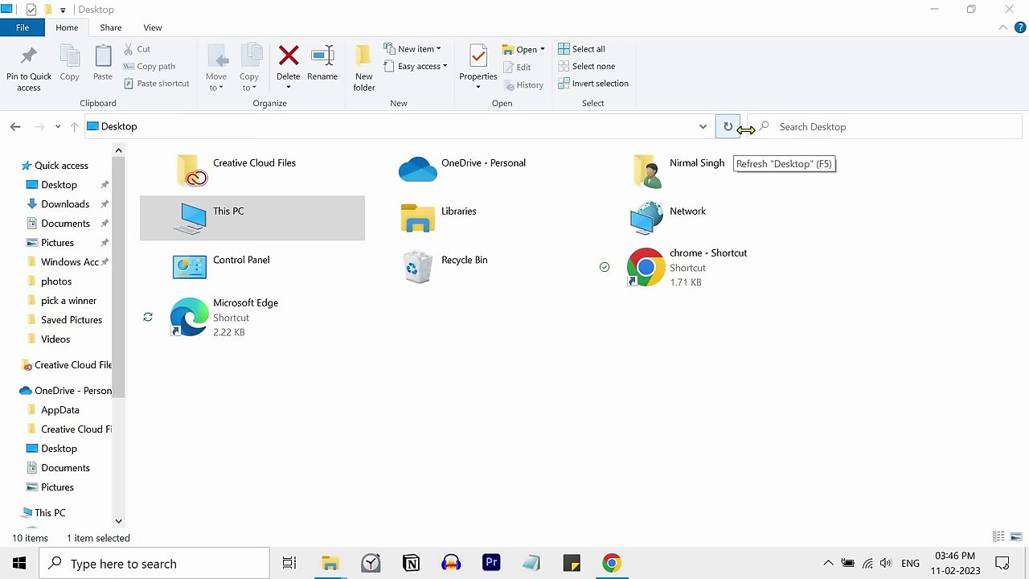
pyautogui.click(792, 129)
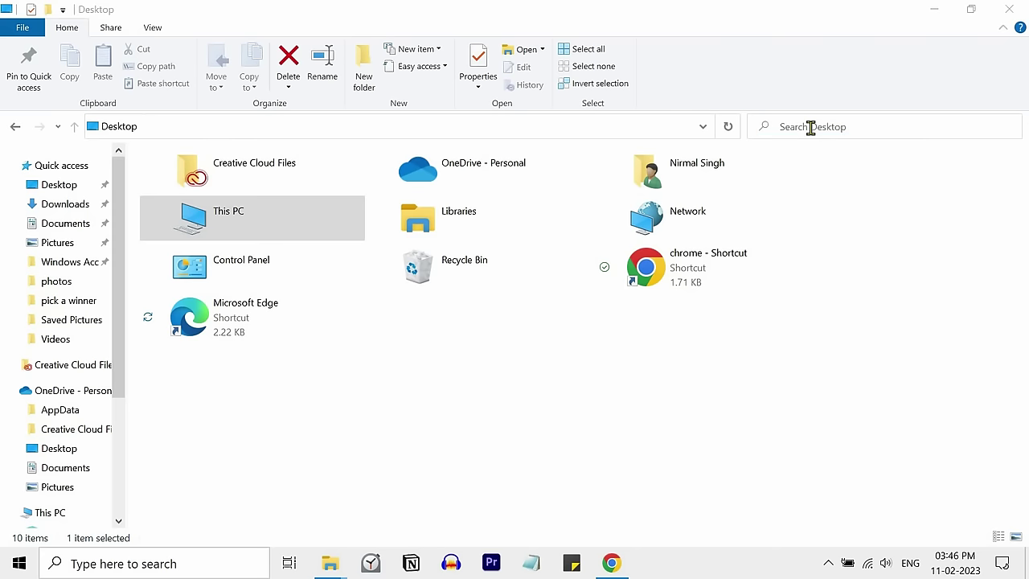
pyautogui.doubleClick(275, 225)
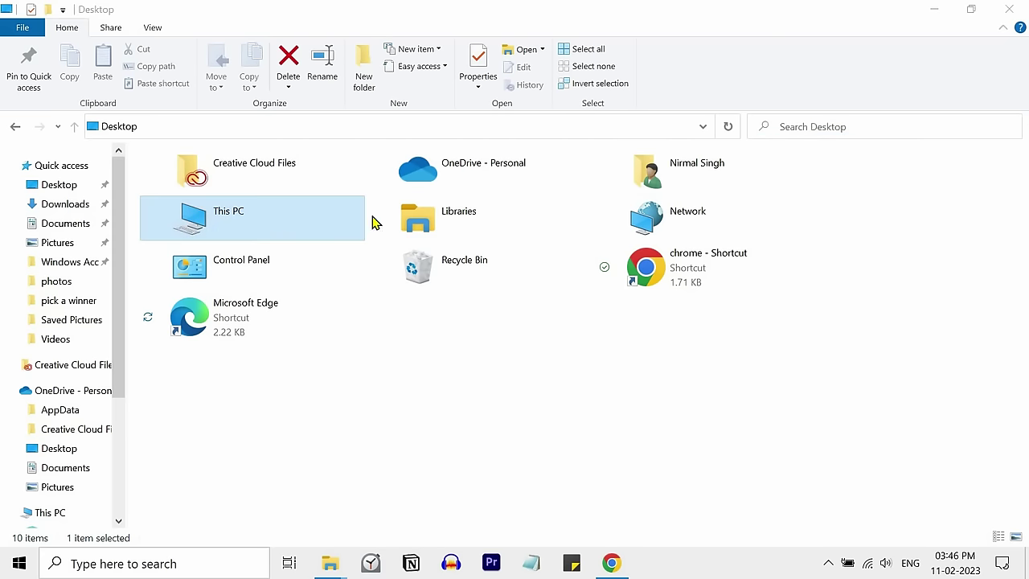
# Step: Search This PC for "drivers" and open the DRIVERS folder located directly on C:\
pyautogui.click(791, 129)
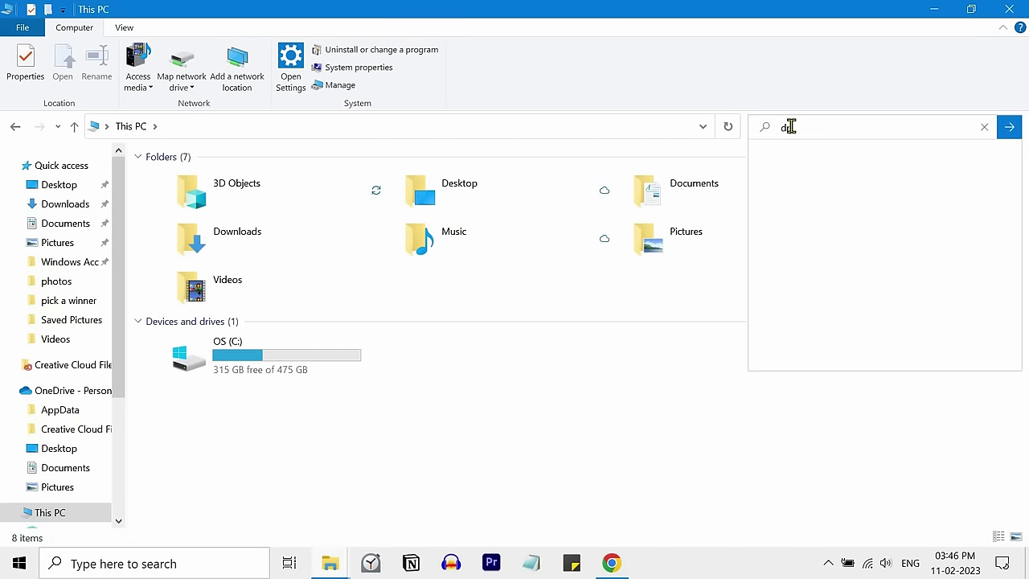
pyautogui.write('drivers')
pyautogui.click(1010, 131)
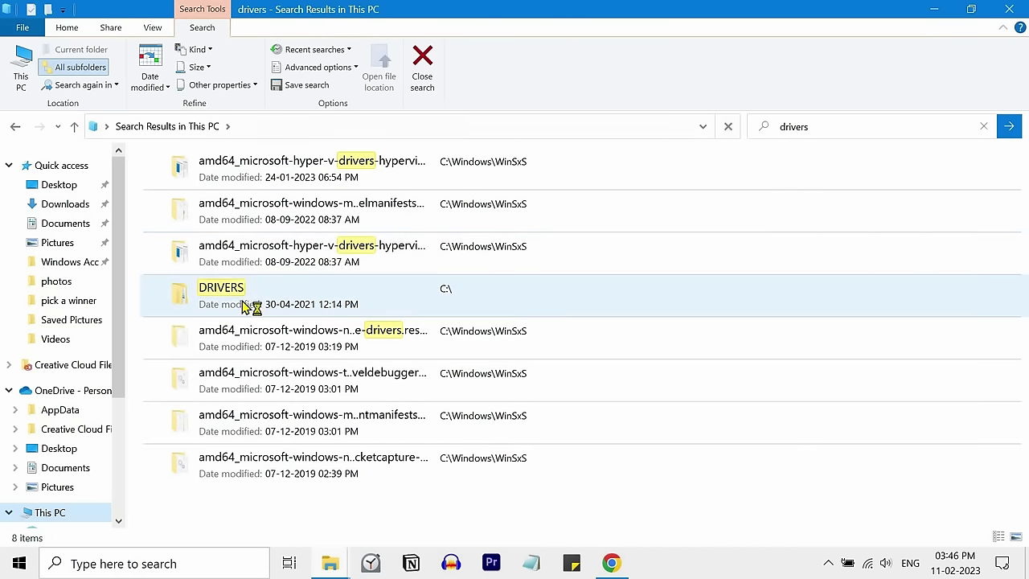
pyautogui.click(233, 295)
pyautogui.doubleClick(233, 294)
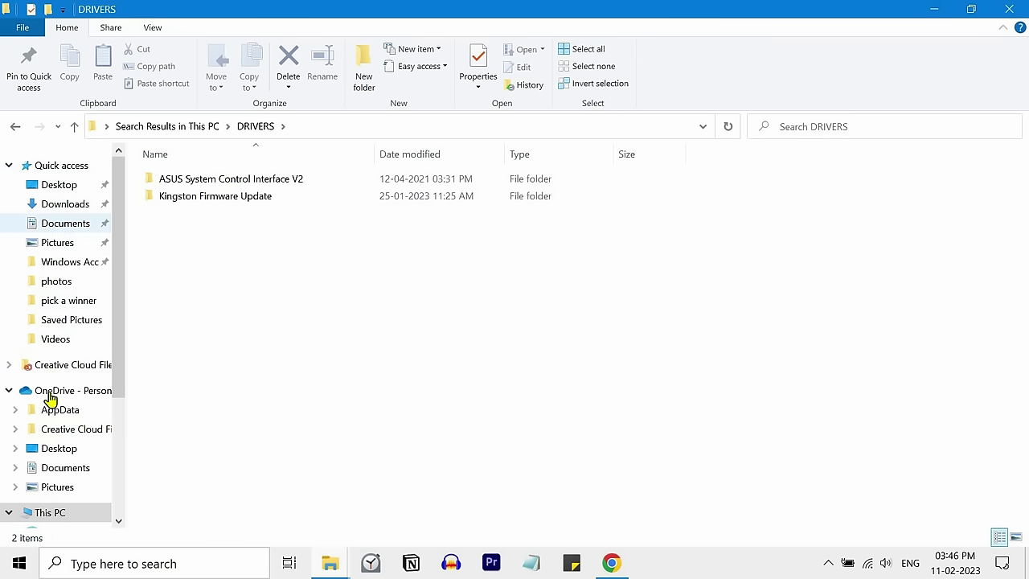
# Step: Open Quick access and collapse its list of folders in the navigation tree
pyautogui.click(52, 169)
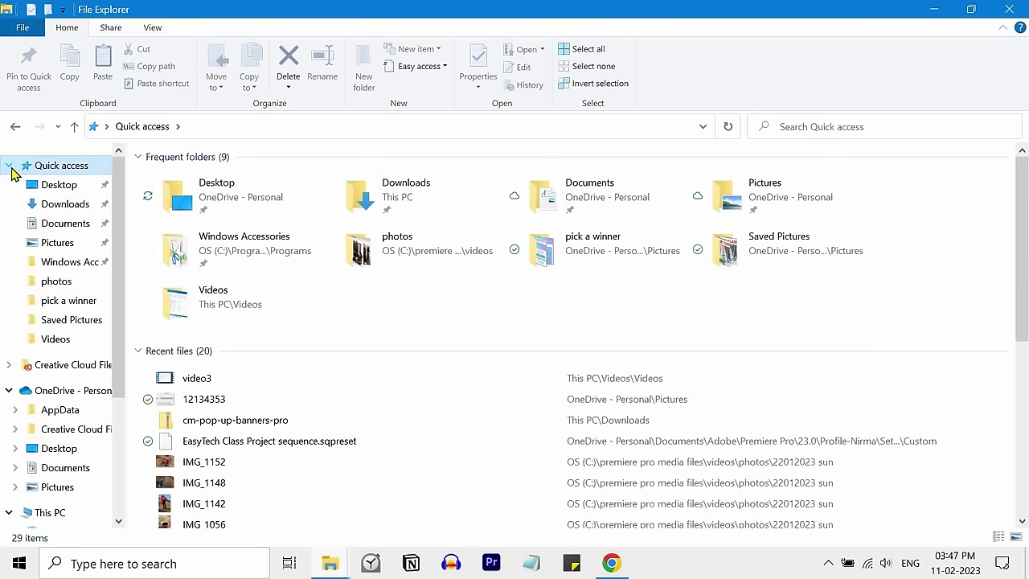
pyautogui.click(9, 166)
pyautogui.click(9, 166)
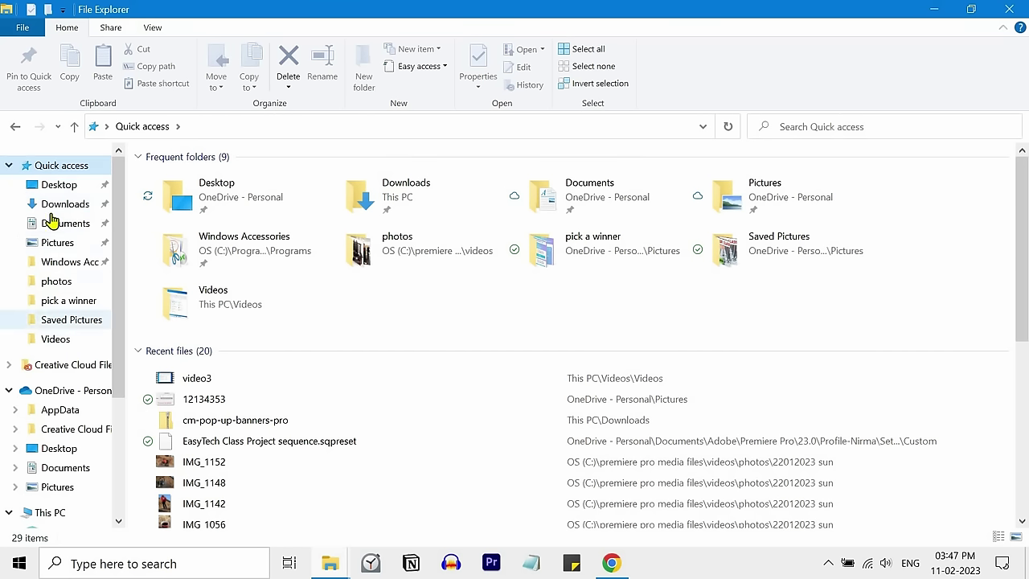
pyautogui.click(9, 166)
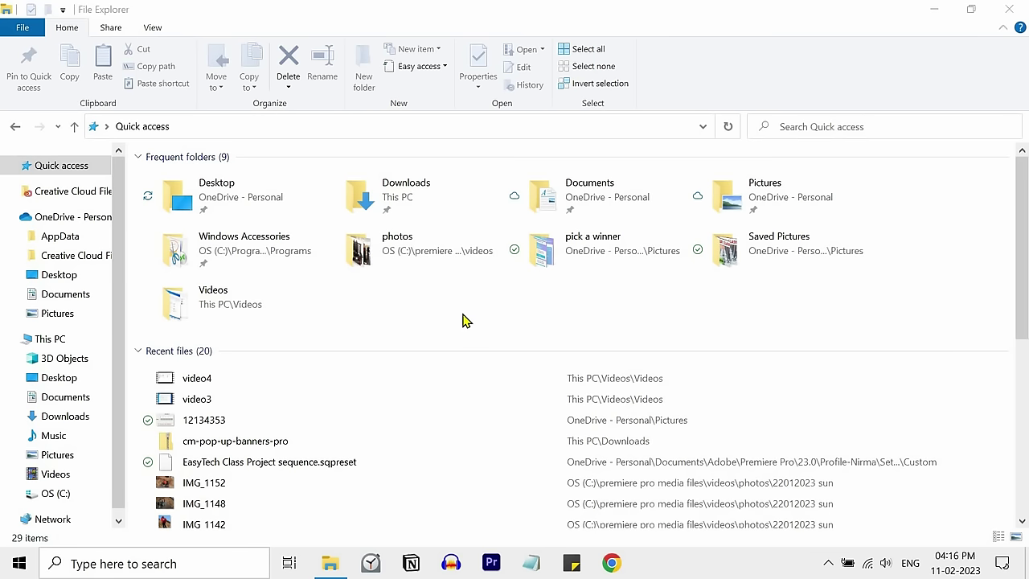
# Step: Display the Quick access items as medium icons and open the Windows Accessories folder
pyautogui.click(158, 33)
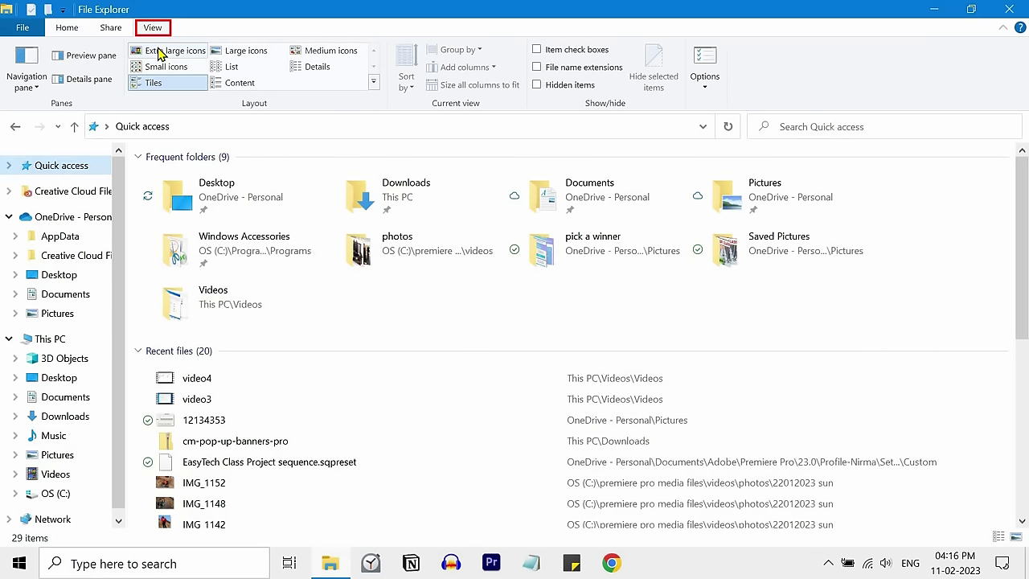
pyautogui.click(310, 56)
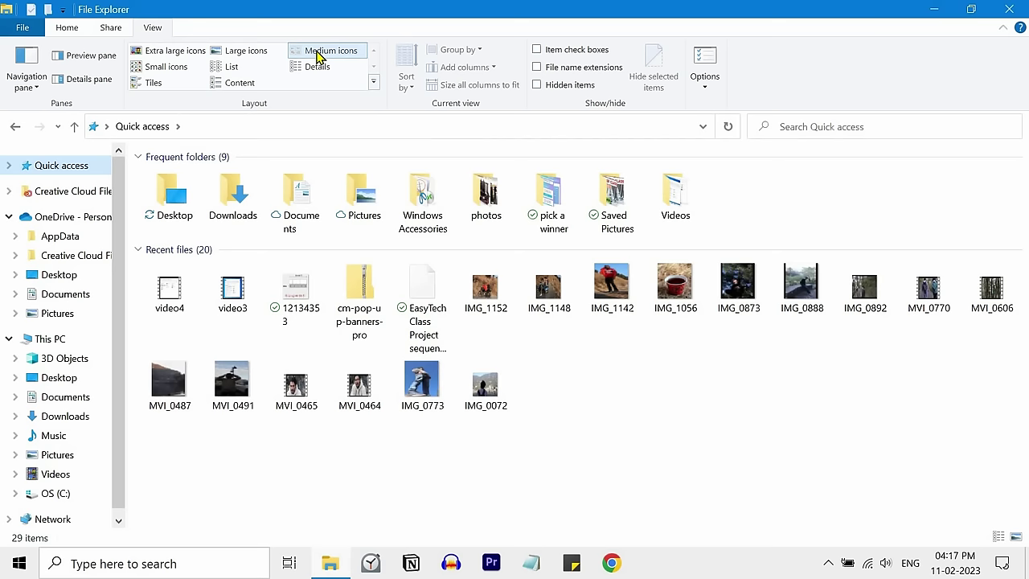
pyautogui.click(424, 201)
pyautogui.doubleClick(424, 201)
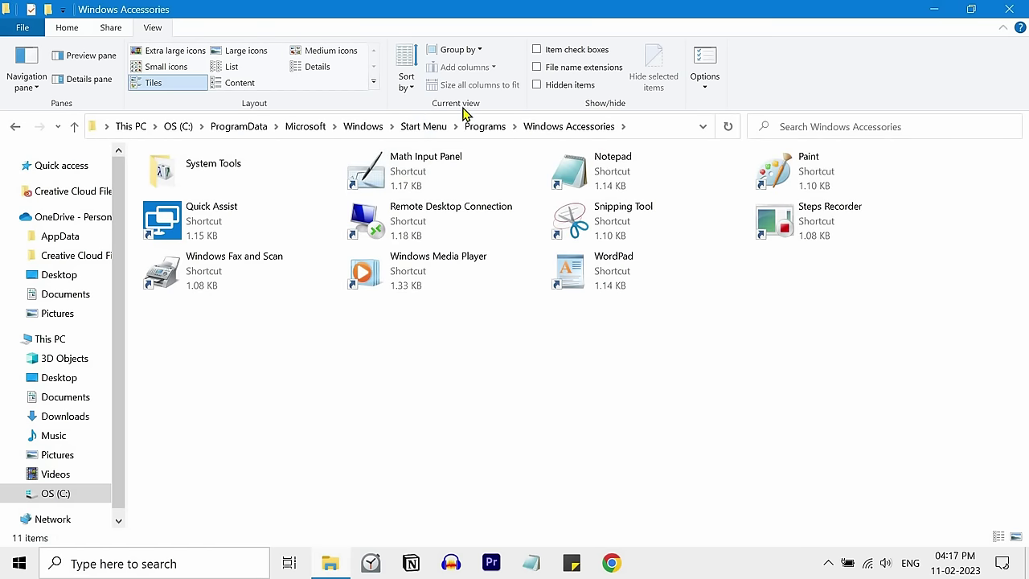
# Step: Sort the Windows Accessories items by size and review the available sort options
pyautogui.click(408, 80)
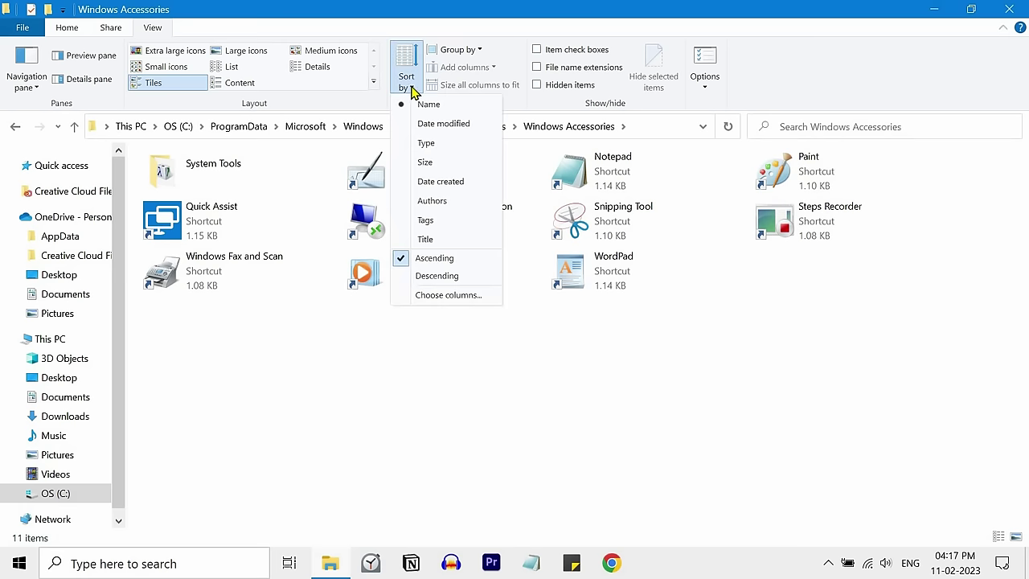
pyautogui.click(436, 165)
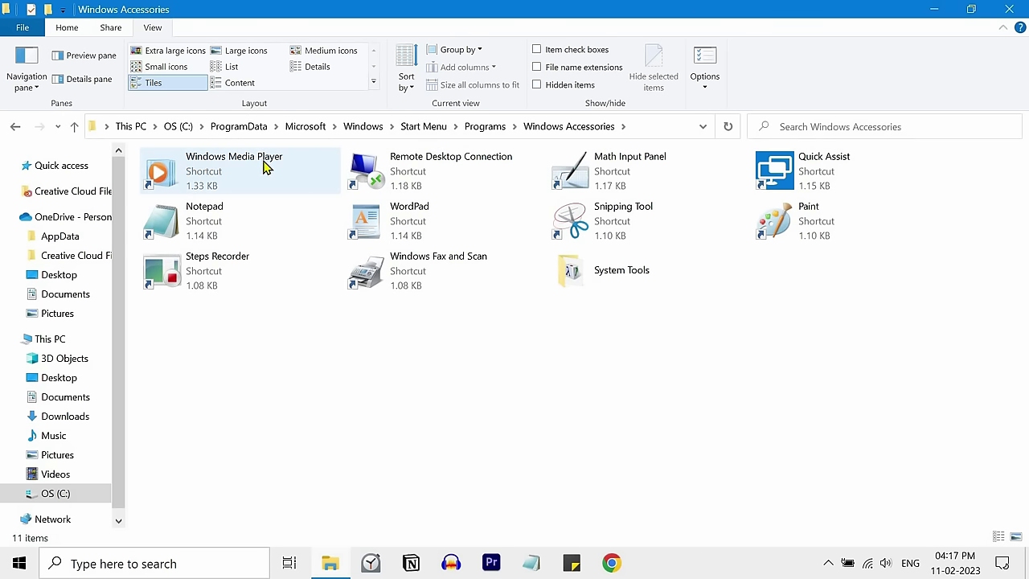
pyautogui.moveTo(259, 176)
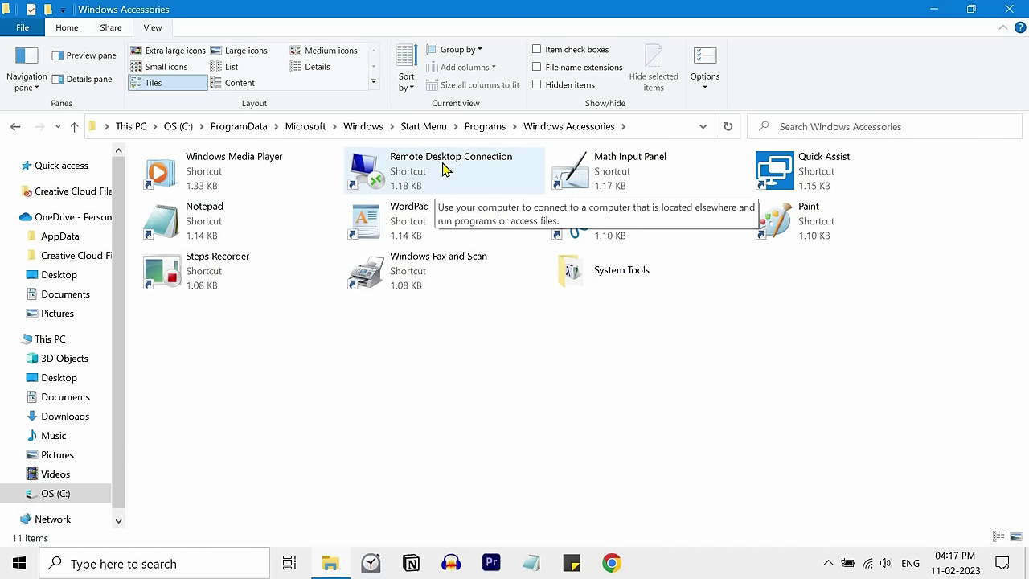
pyautogui.click(409, 87)
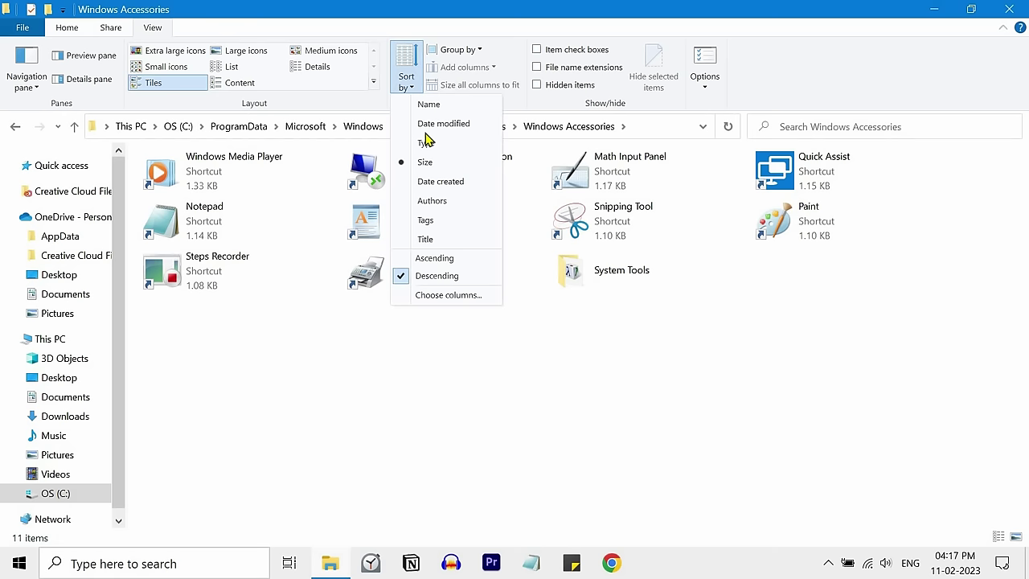
pyautogui.click(500, 343)
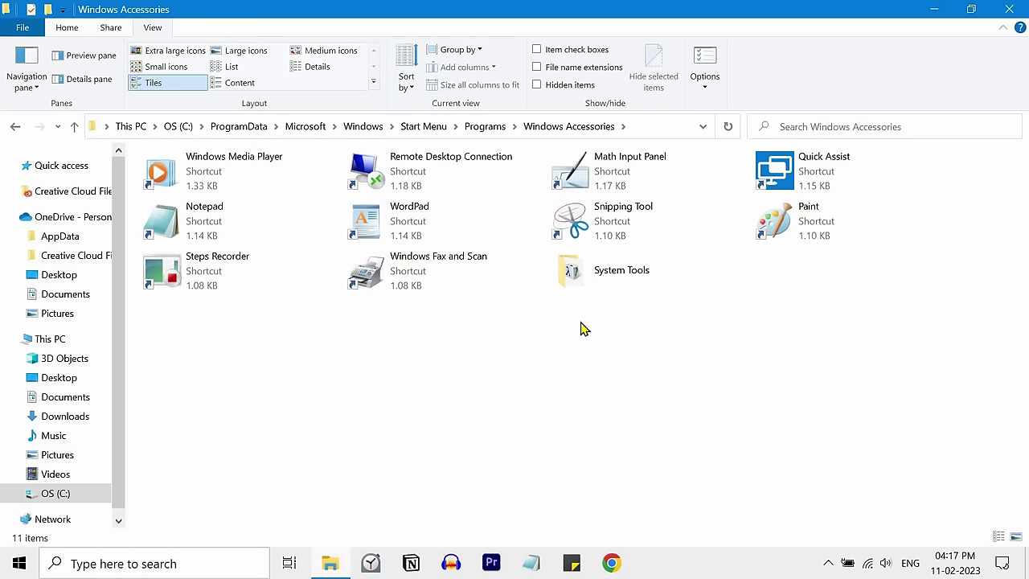
# Step: Open the System Tools folder and view the actions available for the Character Map shortcut
pyautogui.doubleClick(607, 277)
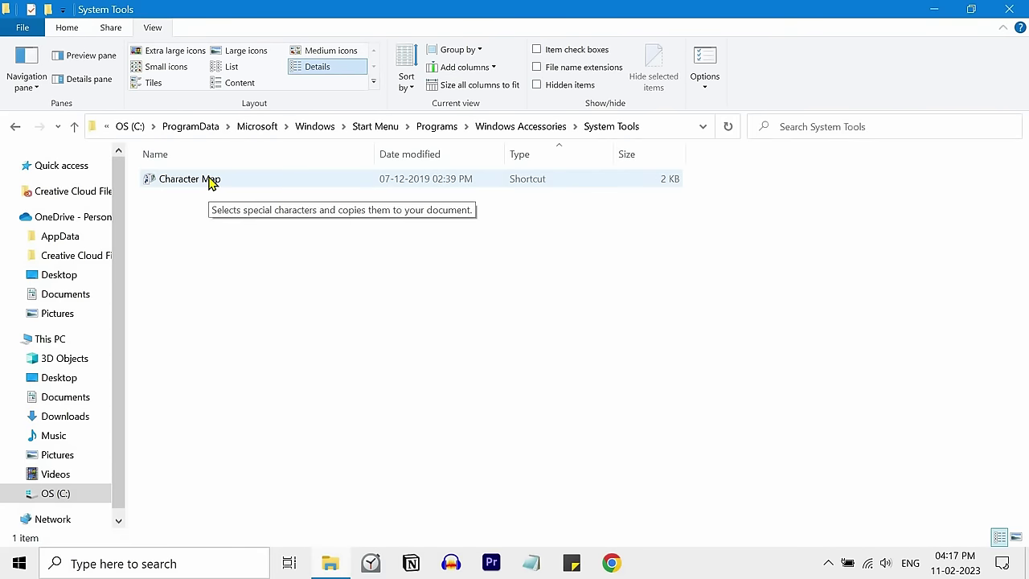
pyautogui.rightClick(209, 178)
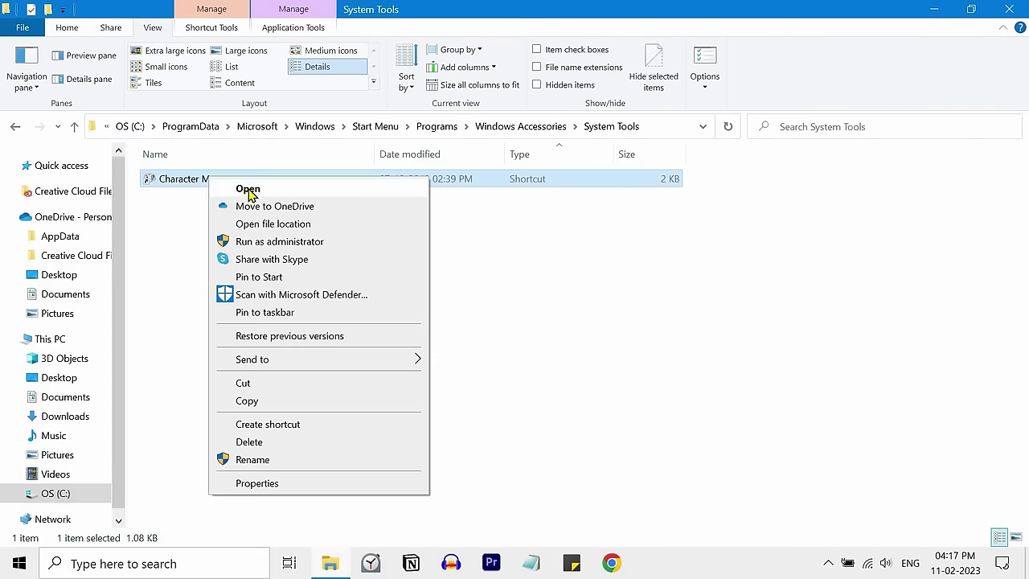
pyautogui.click(193, 240)
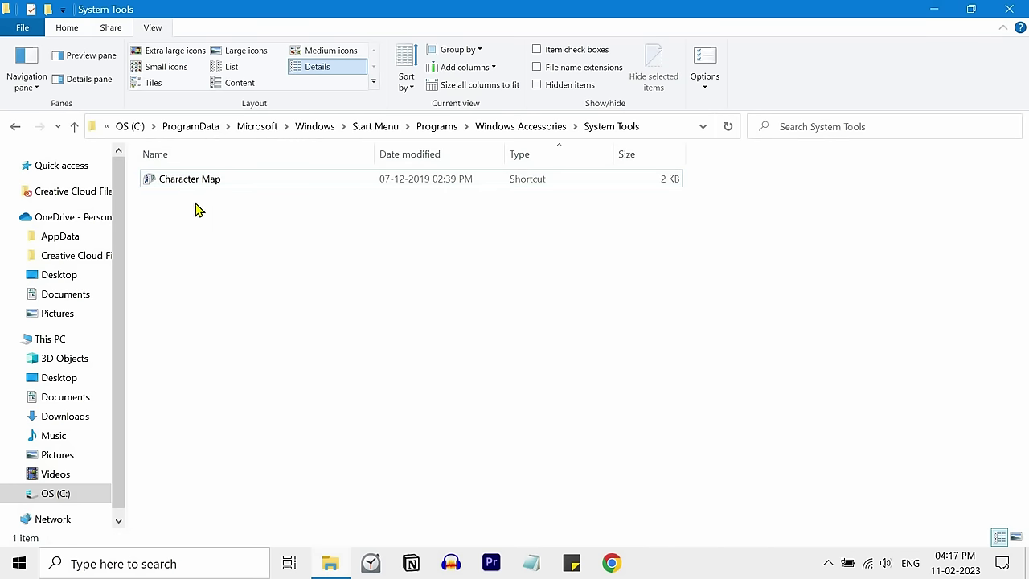
# Step: Create a folder named "EasyTech Class" in the OneDrive Desktop folder
pyautogui.click(71, 277)
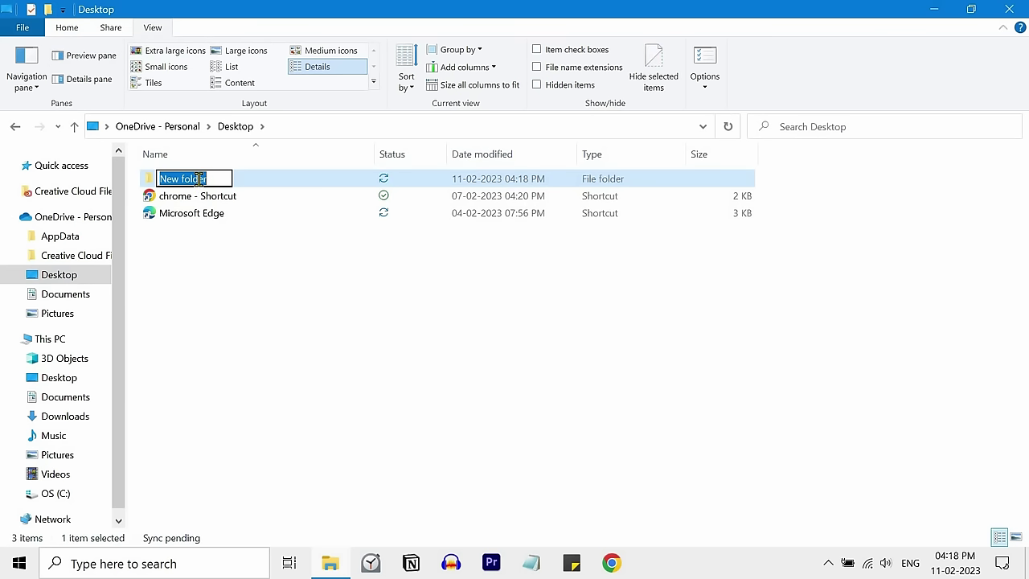
pyautogui.write('EasyTechClass')
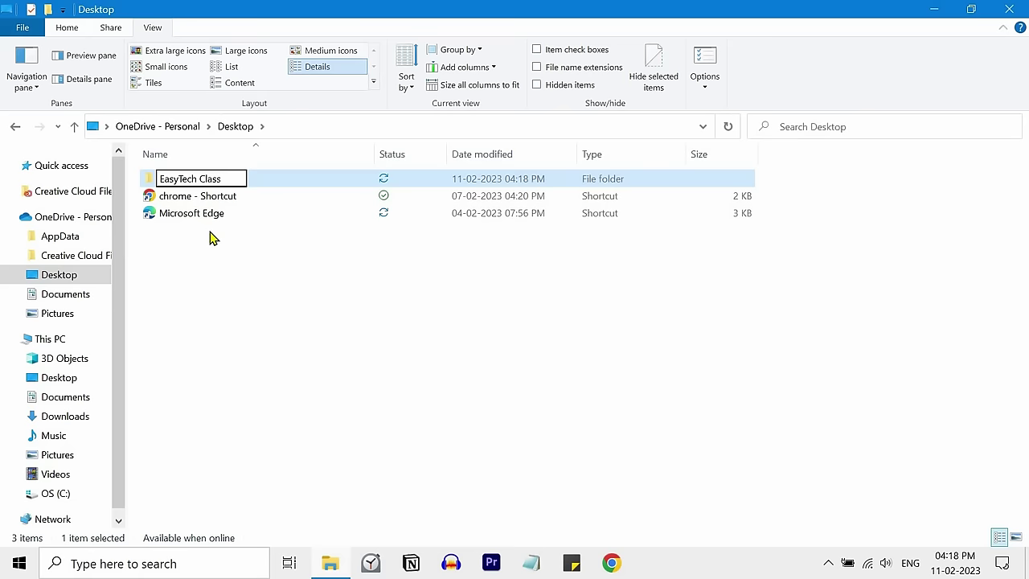
pyautogui.press('Return')
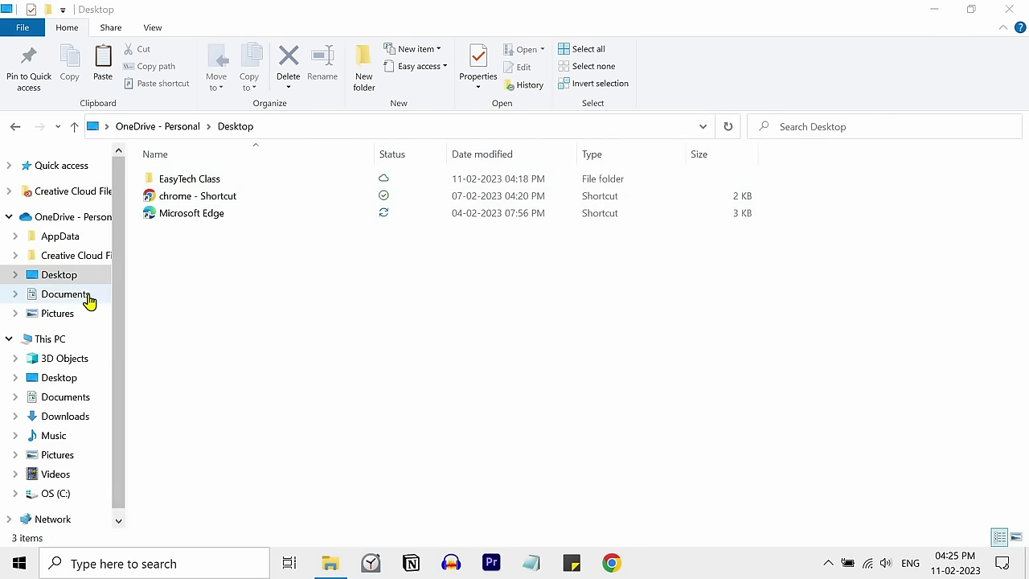
# Step: Move the EasyTech Class folder from the Desktop to the OneDrive Documents folder by cutting and pasting it
pyautogui.click(213, 181)
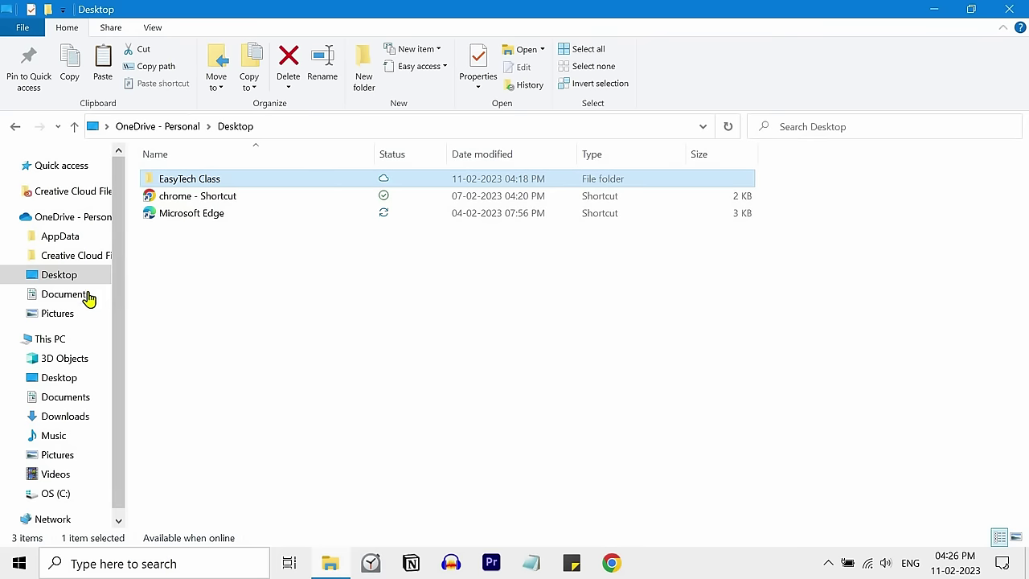
pyautogui.click(231, 179)
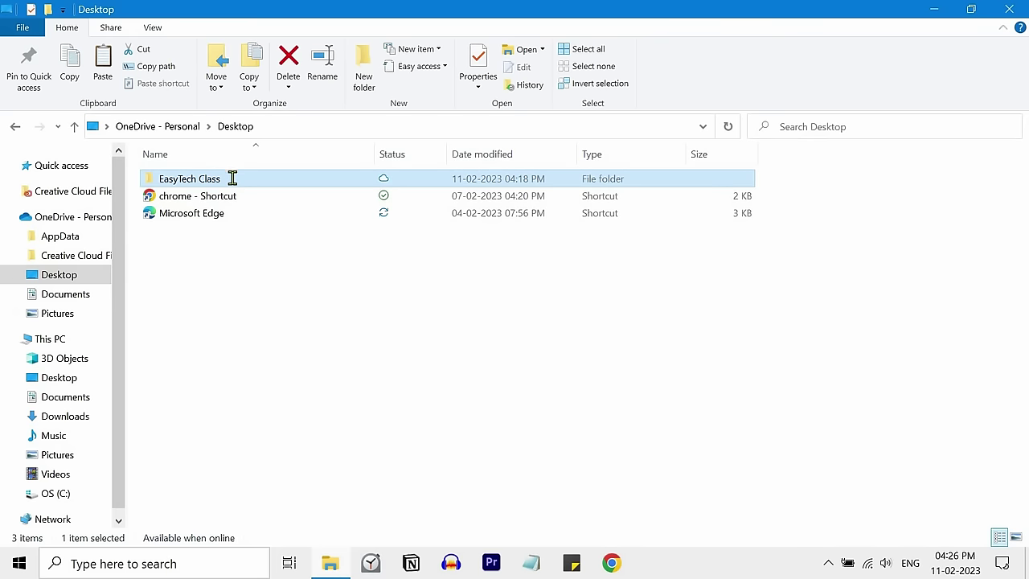
pyautogui.click(145, 53)
pyautogui.hotkey('ctrl', 'x')
pyautogui.click(96, 300)
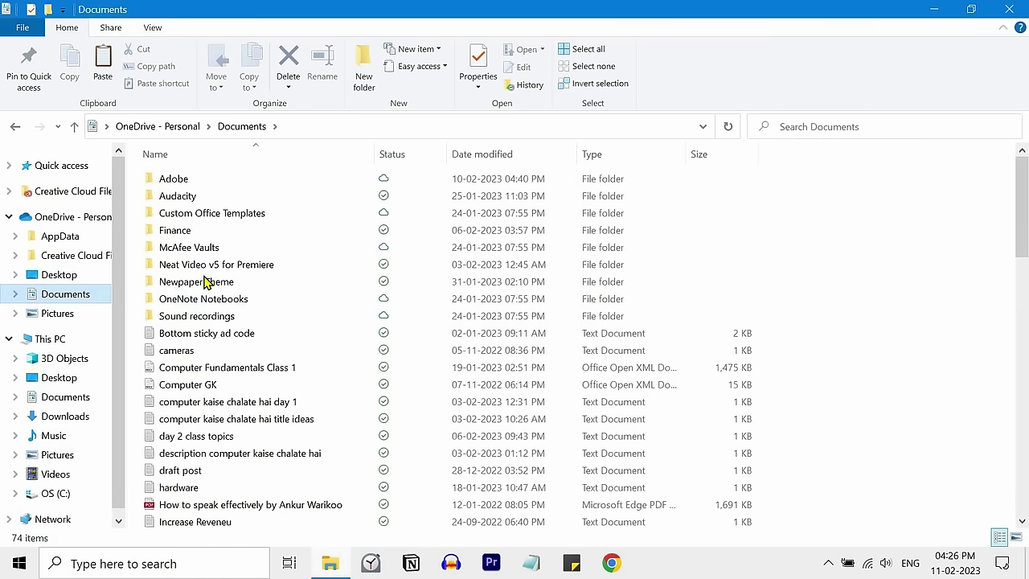
pyautogui.click(205, 262)
pyautogui.click(102, 74)
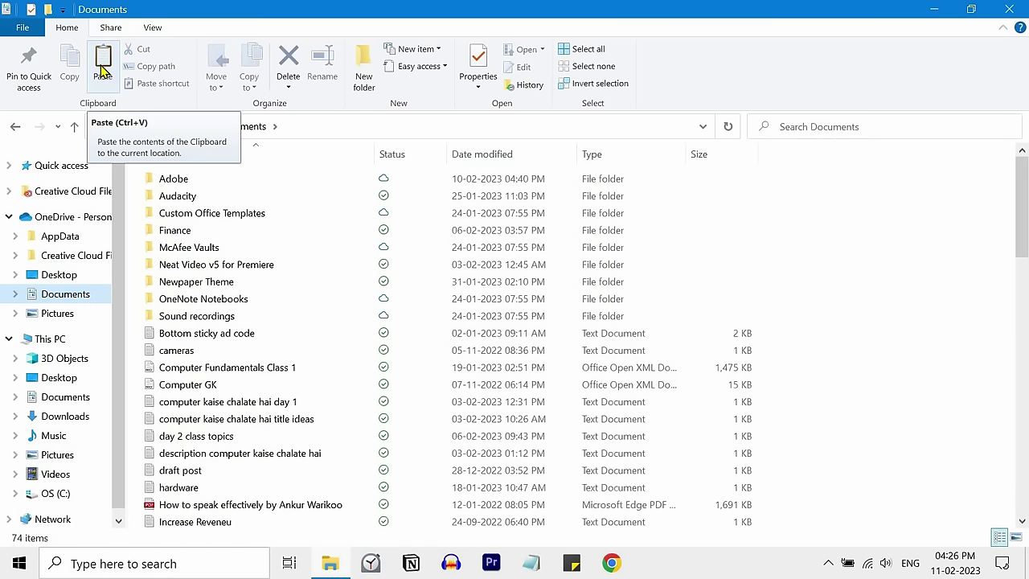
pyautogui.hotkey('ctrl', 'v')
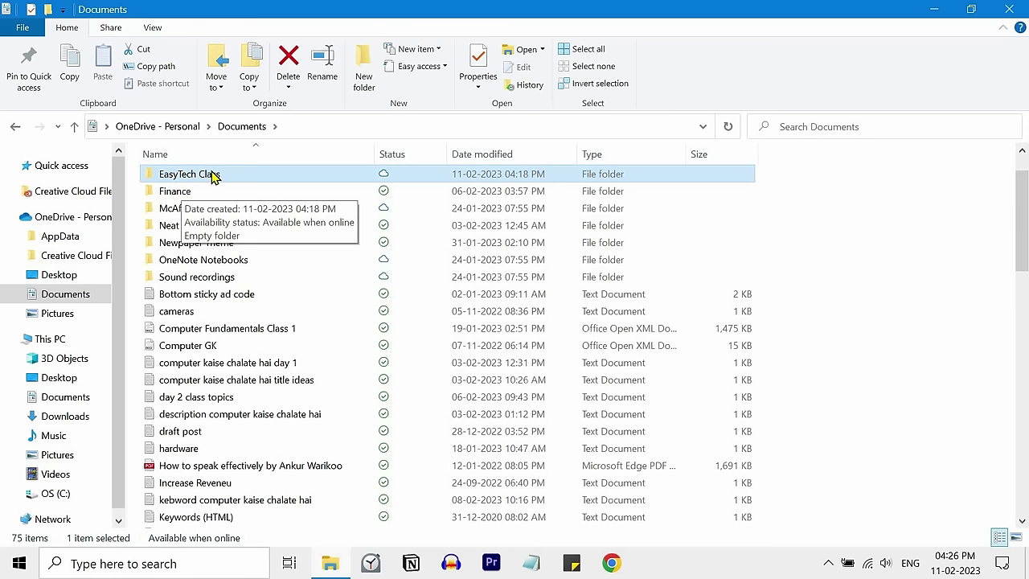
# Step: Cut the EasyTech Class folder in Documents
pyautogui.rightClick(214, 175)
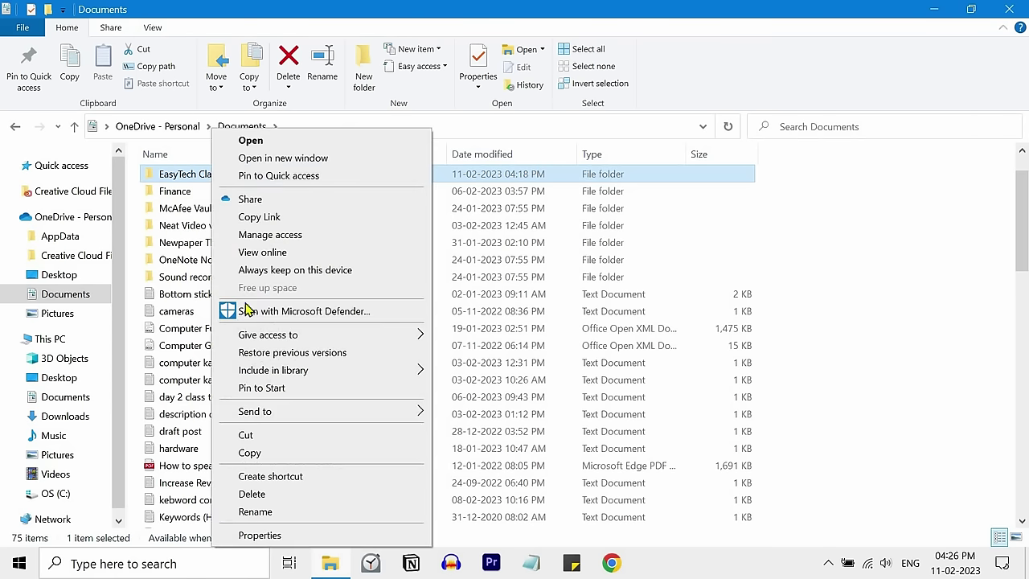
pyautogui.click(266, 440)
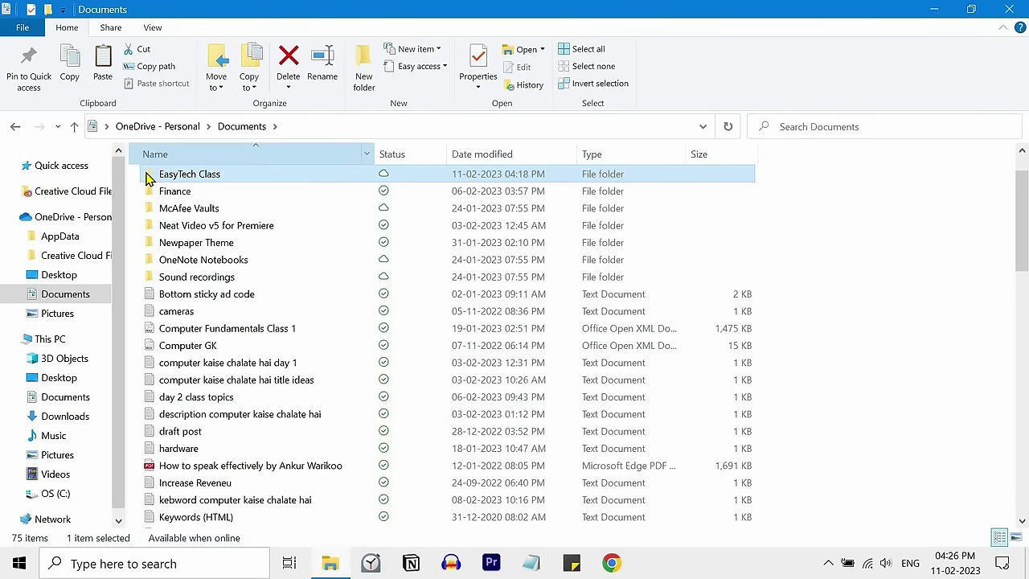
# Step: Select the block of items from EasyTech Class to "description computer kaise chalate hai", then clear the selection
pyautogui.moveTo(133, 170); pyautogui.dragTo(314, 423)
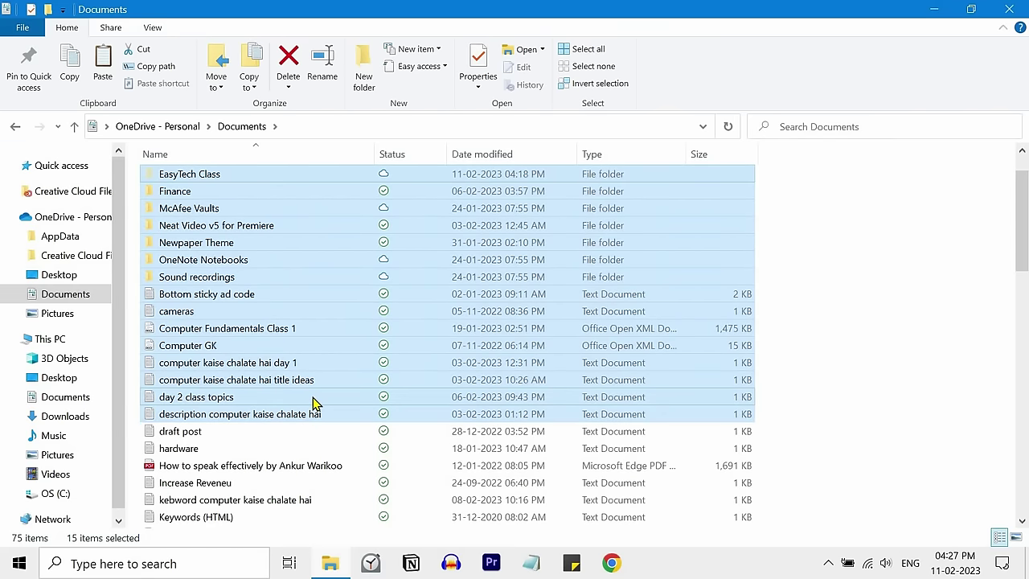
pyautogui.click(772, 338)
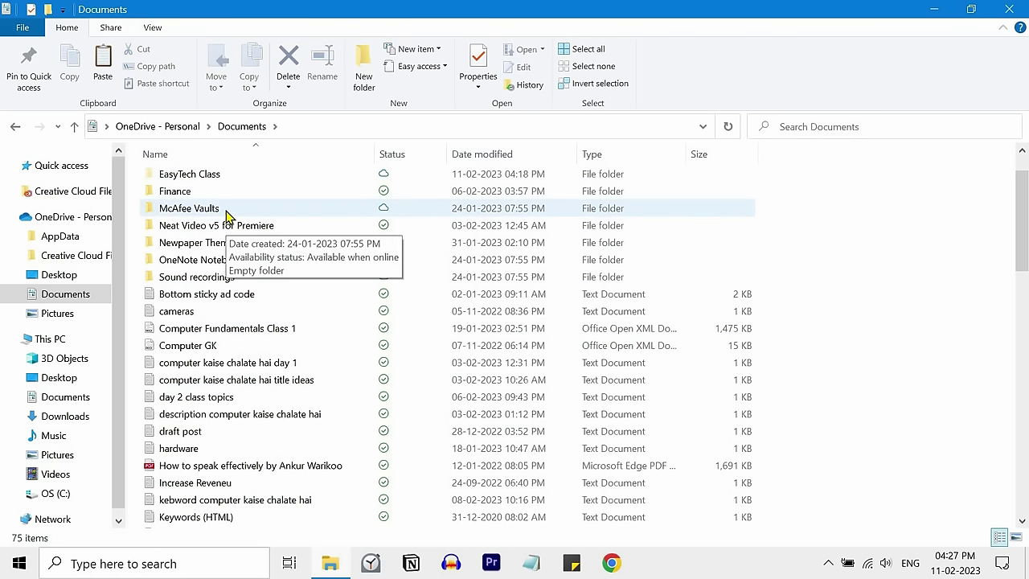
# Step: Select the non-adjacent folders EasyTech Class, McAfee Vaults, Newpaper Theme and Sound recordings together
pyautogui.click(229, 179)
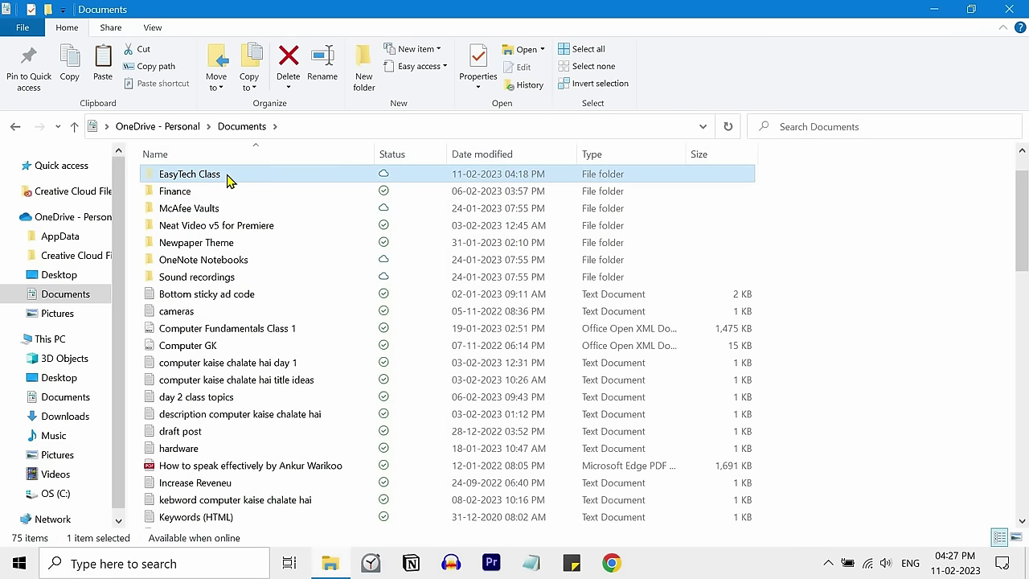
pyautogui.keyDown('ctrl'); pyautogui.click(215, 210); pyautogui.keyUp('ctrl')
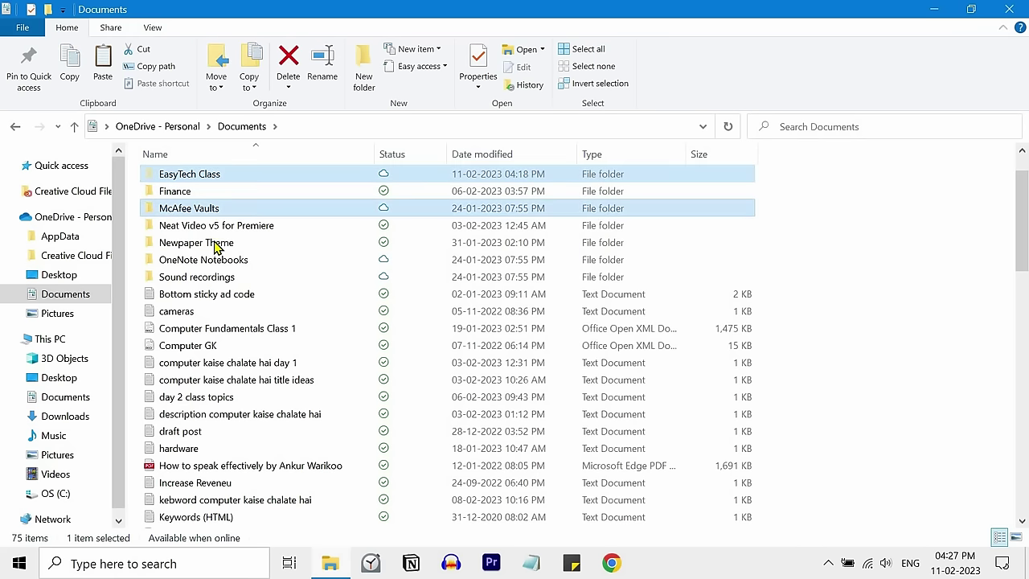
pyautogui.keyDown('ctrl'); pyautogui.click(218, 245); pyautogui.keyUp('ctrl')
pyautogui.keyDown('ctrl'); pyautogui.click(221, 281); pyautogui.keyUp('ctrl')
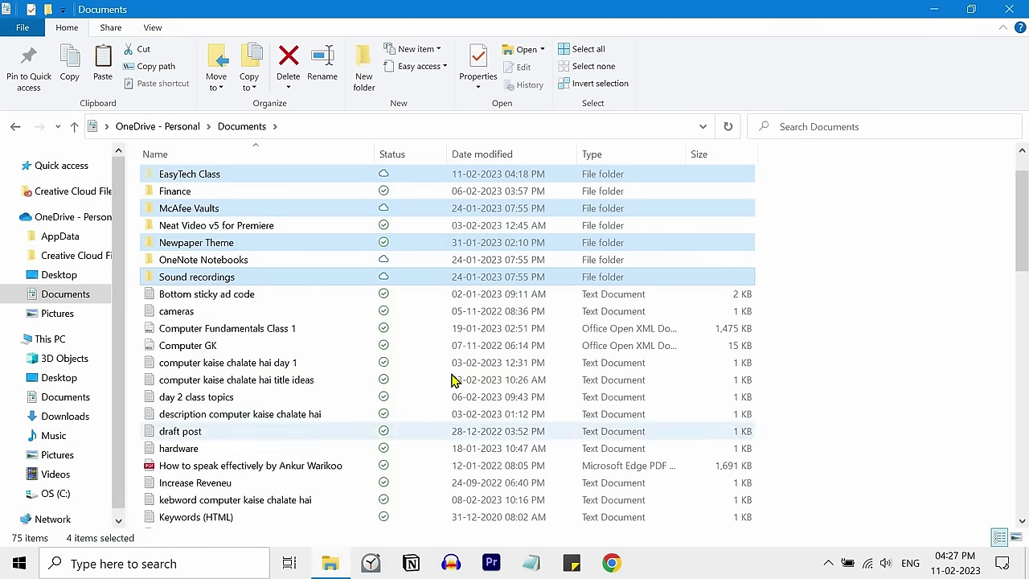
# Step: Select all items in the Documents folder at once
pyautogui.click(583, 53)
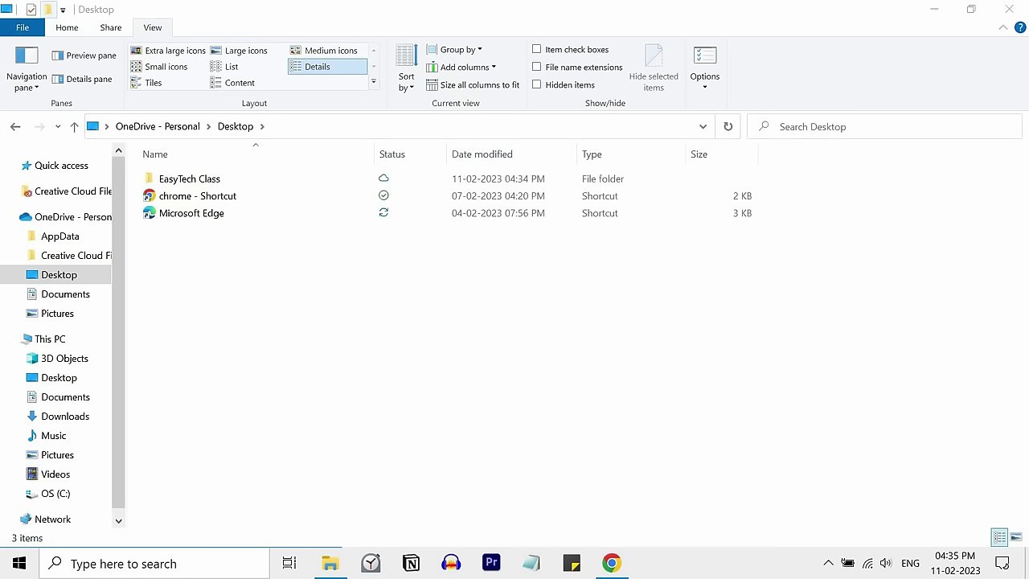
# Step: Review the delete options for the EasyTech Class folder on the Desktop, then dismiss them and clear the selection
pyautogui.click(221, 184)
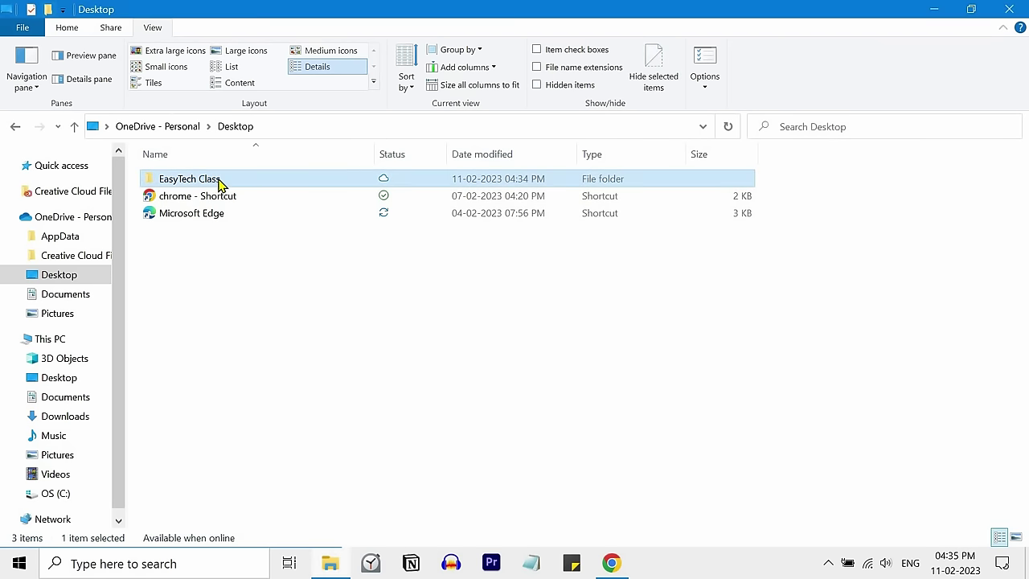
pyautogui.click(69, 32)
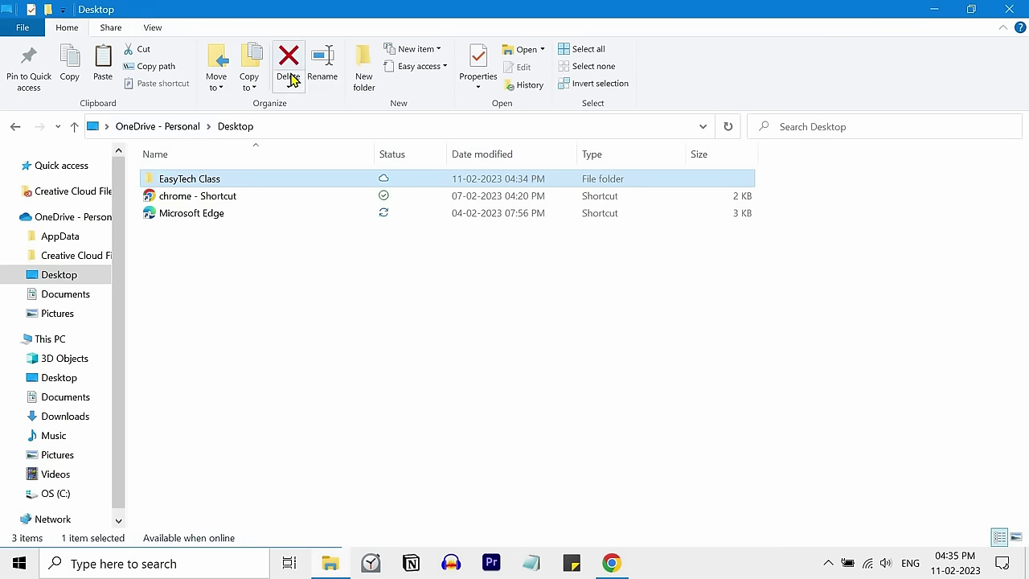
pyautogui.rightClick(283, 182)
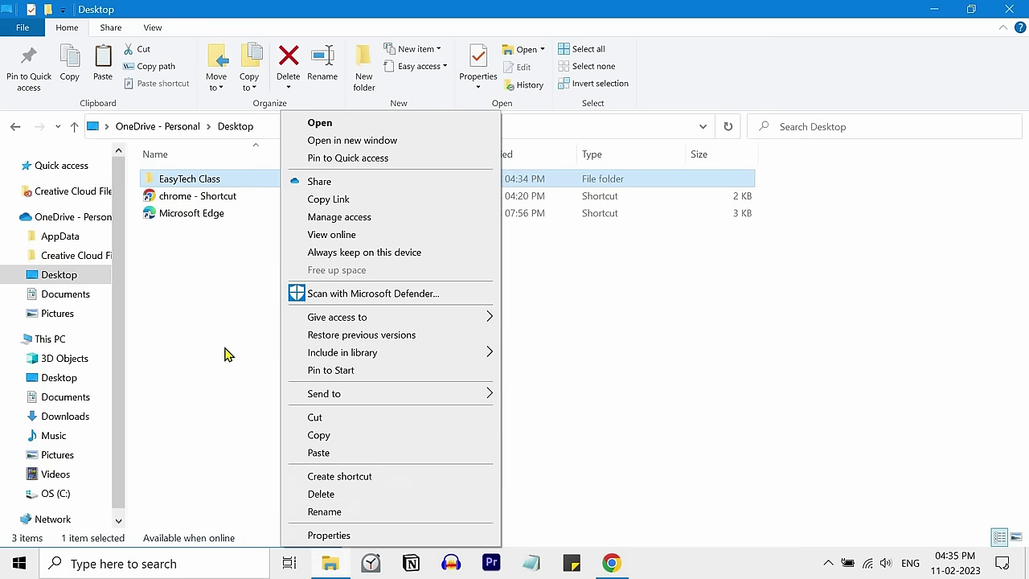
pyautogui.click(233, 280)
pyautogui.click(254, 276)
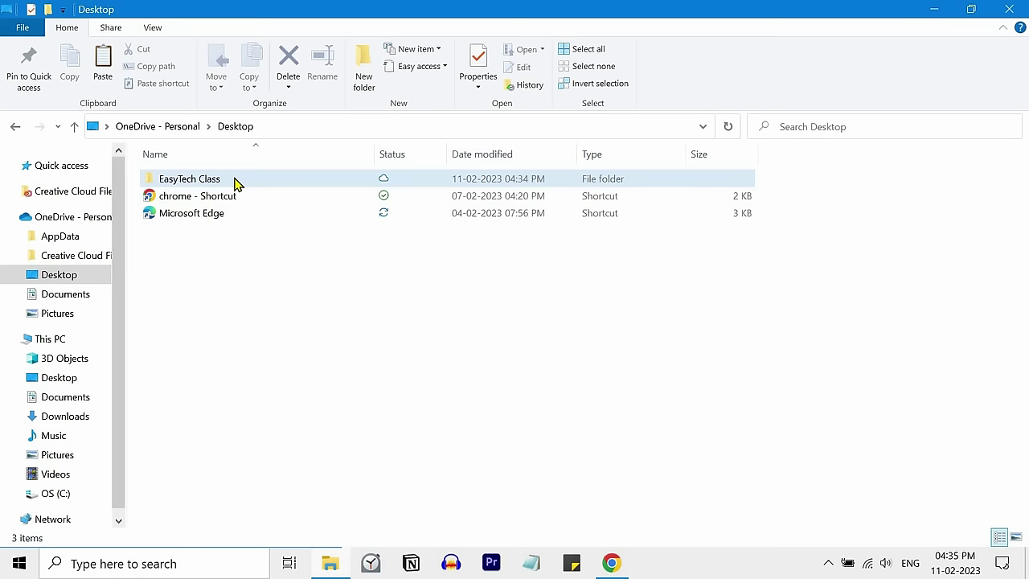
# Step: Open the EasyTech Class folder's name for editing with the Rename command, then leave the name editing
pyautogui.moveTo(237, 184)
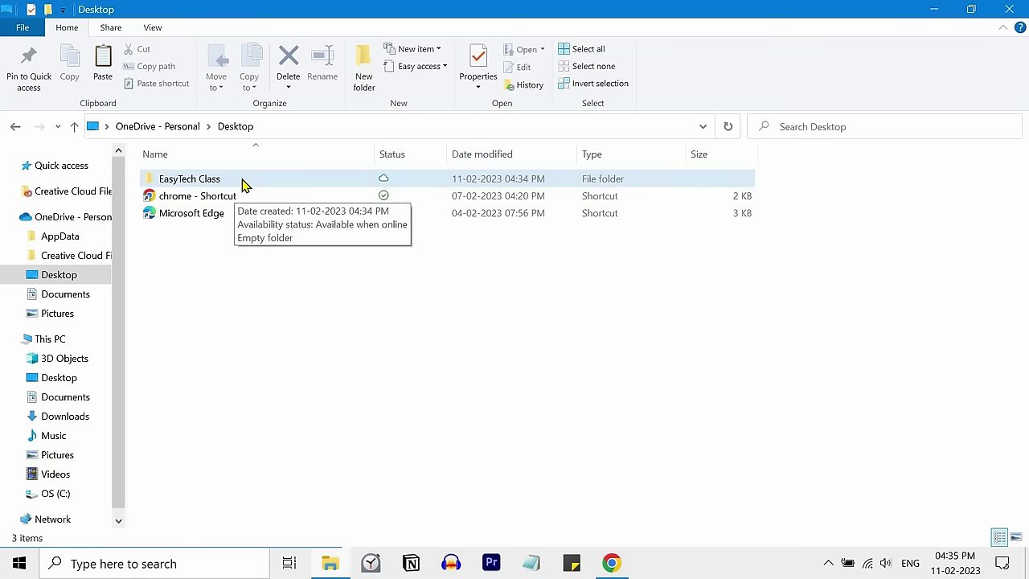
pyautogui.click(245, 184)
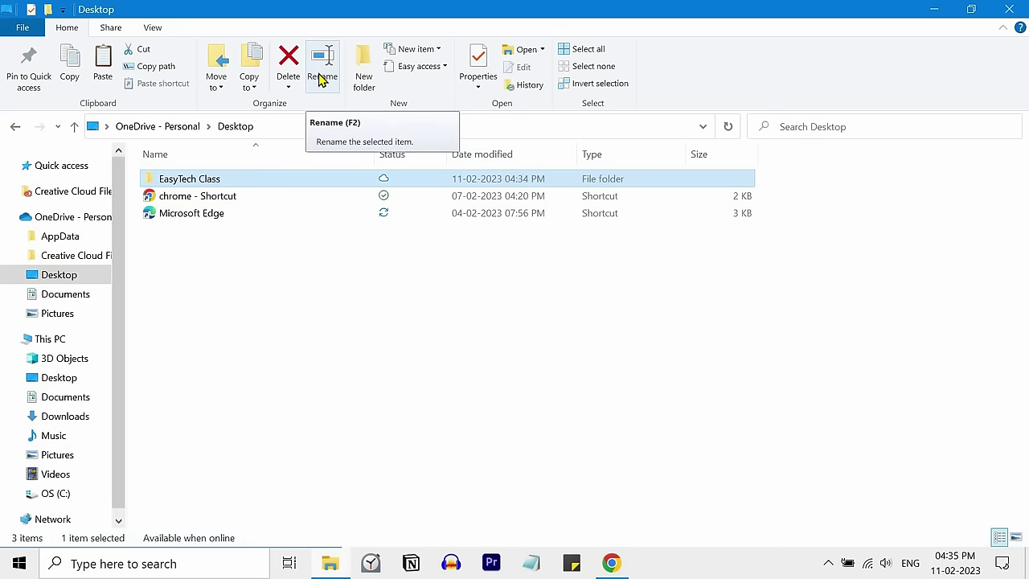
pyautogui.click(320, 78)
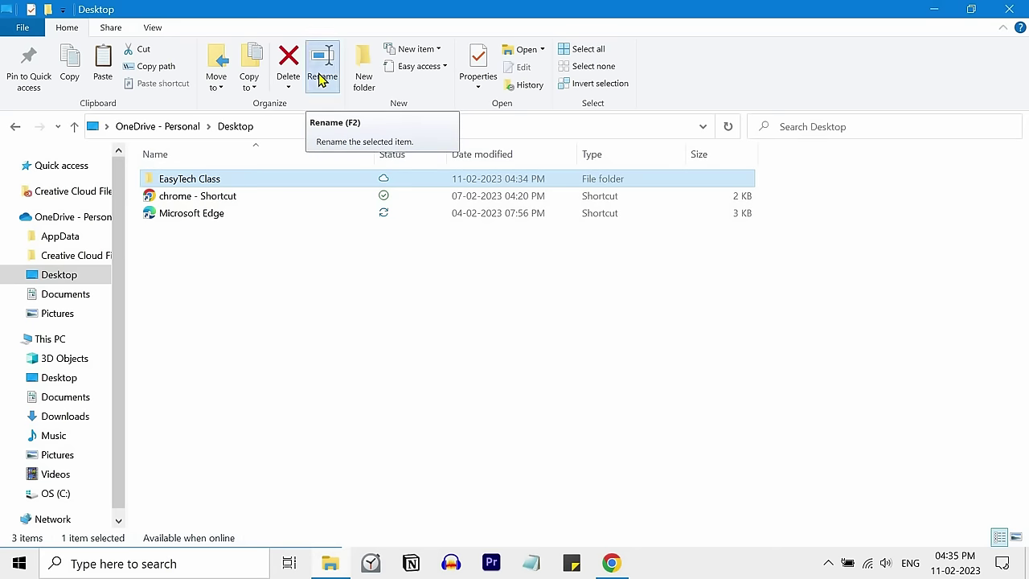
pyautogui.click(283, 182)
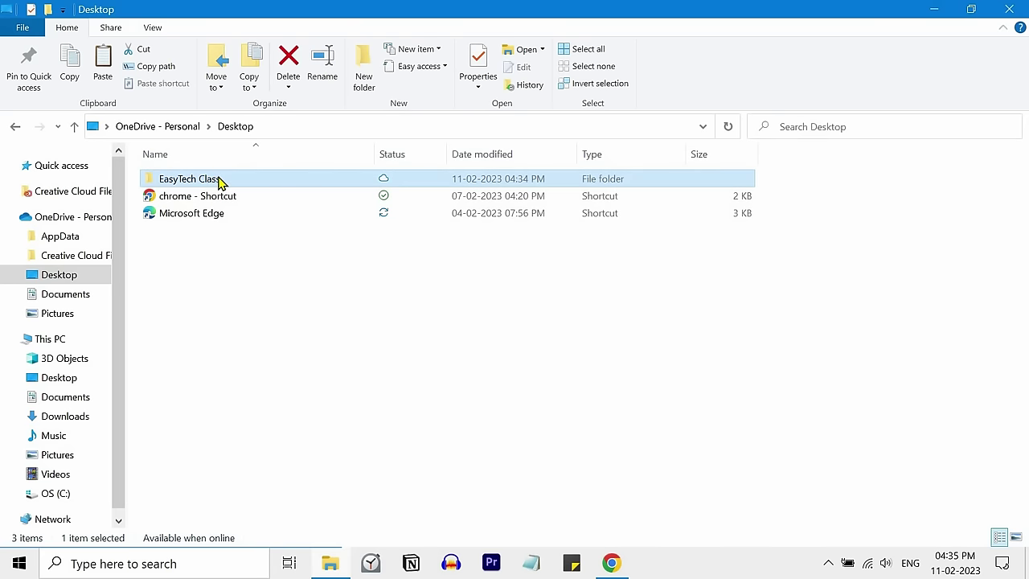
# Step: Reopen the EasyTech Class folder's name for editing twice more, closing the name editing each time
pyautogui.rightClick(221, 181)
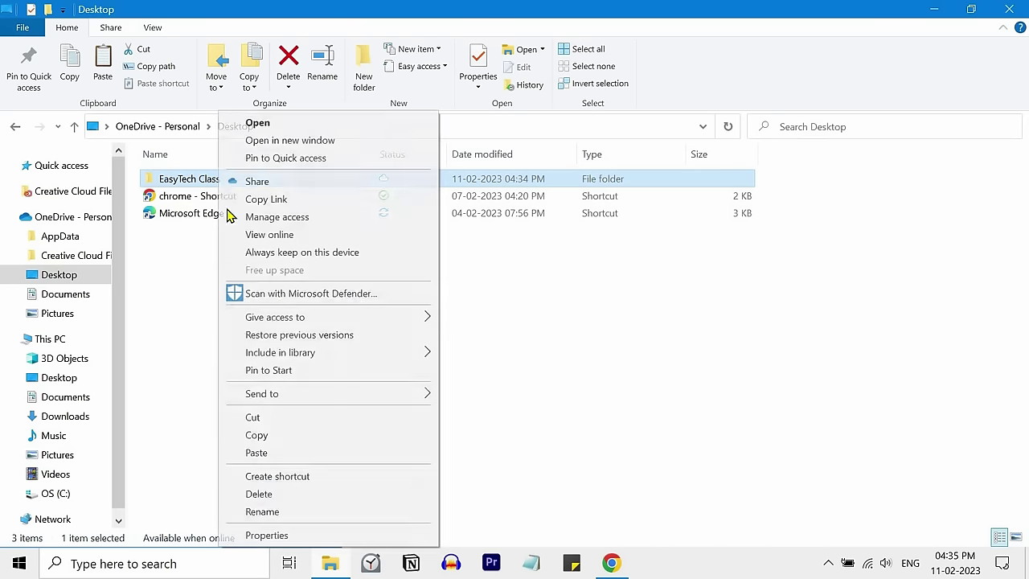
pyautogui.click(283, 513)
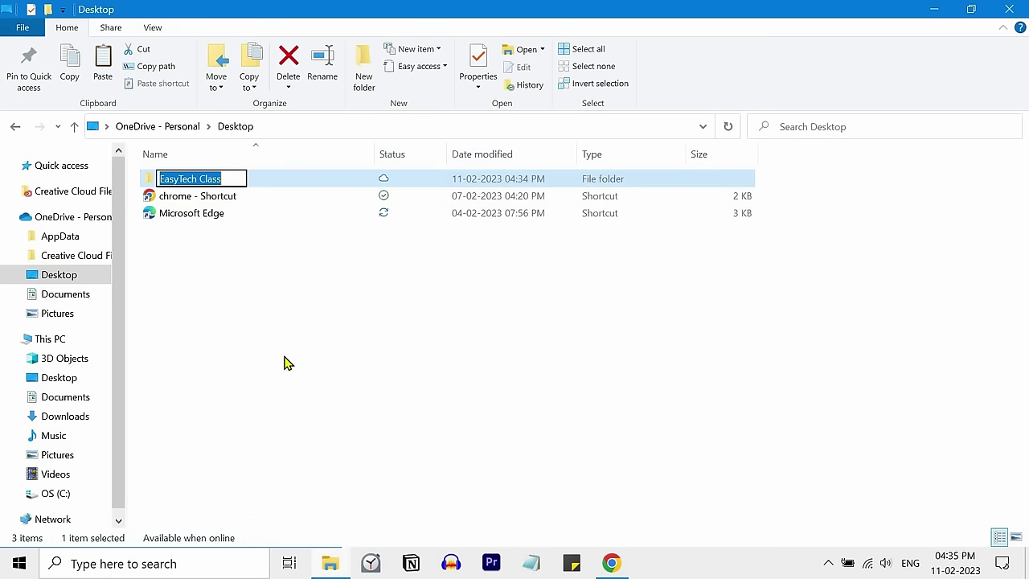
pyautogui.click(276, 181)
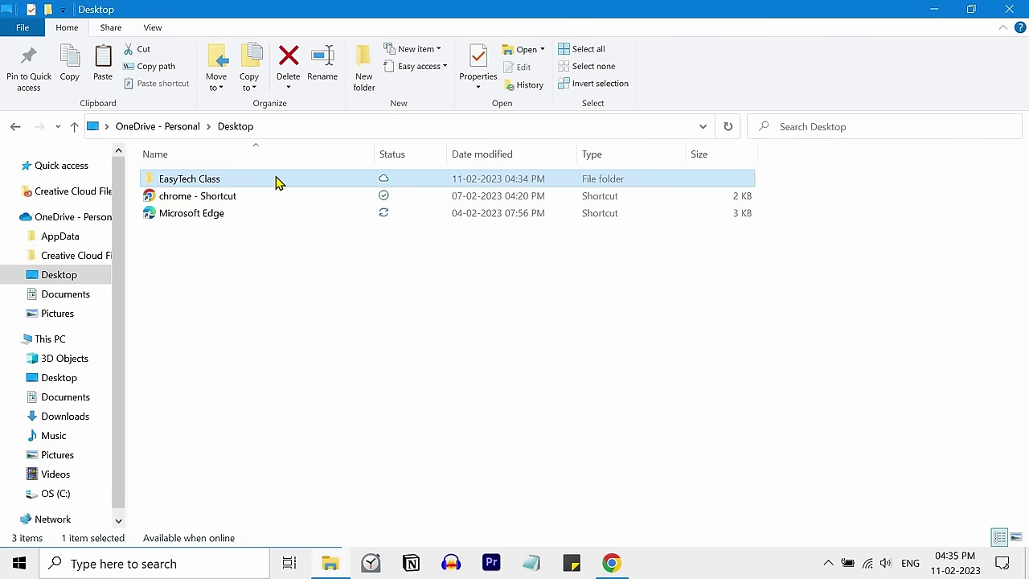
pyautogui.click(219, 177)
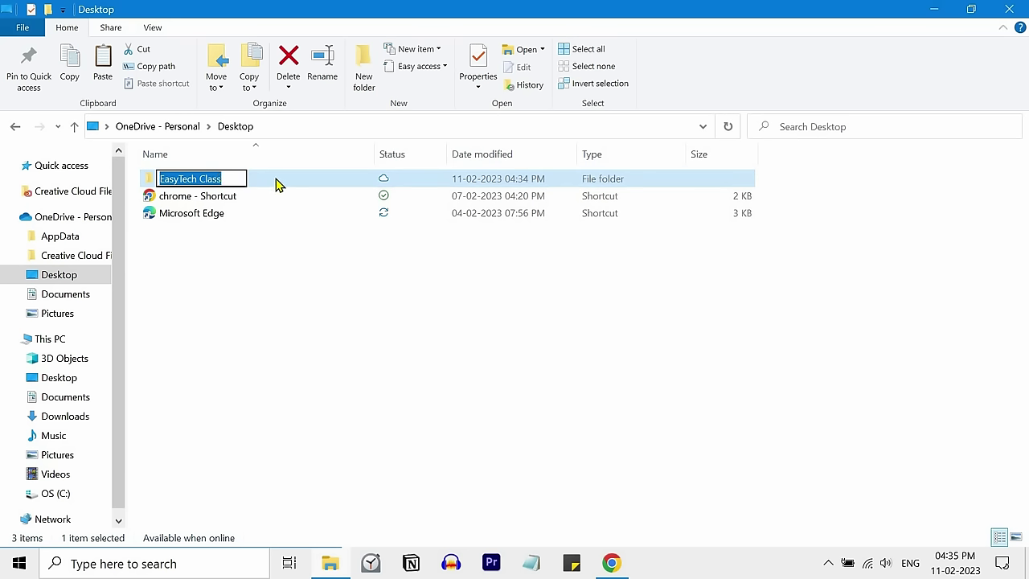
pyautogui.press('Return')
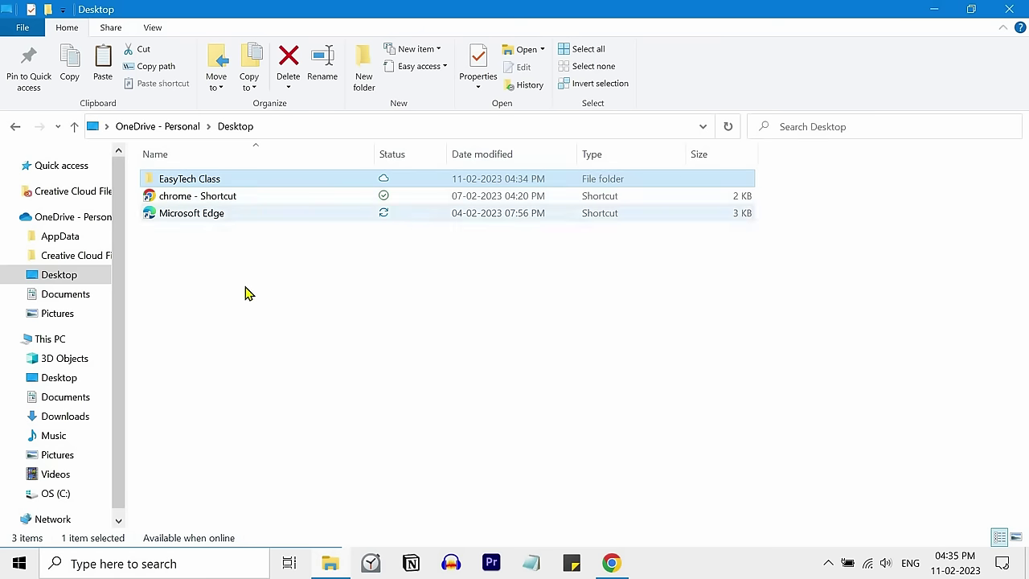
# Step: Open This PC to view its folders and drives
pyautogui.click(70, 344)
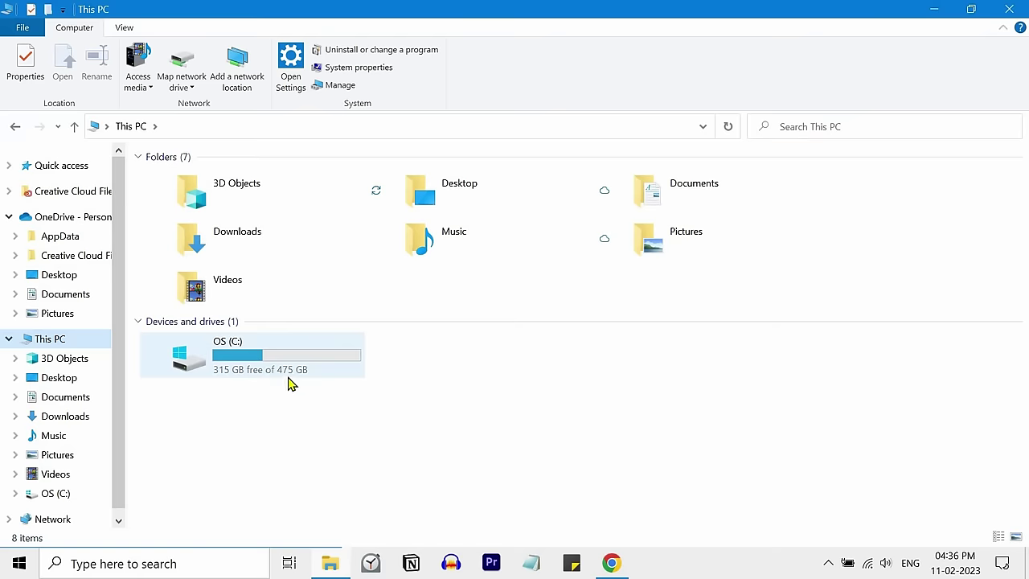